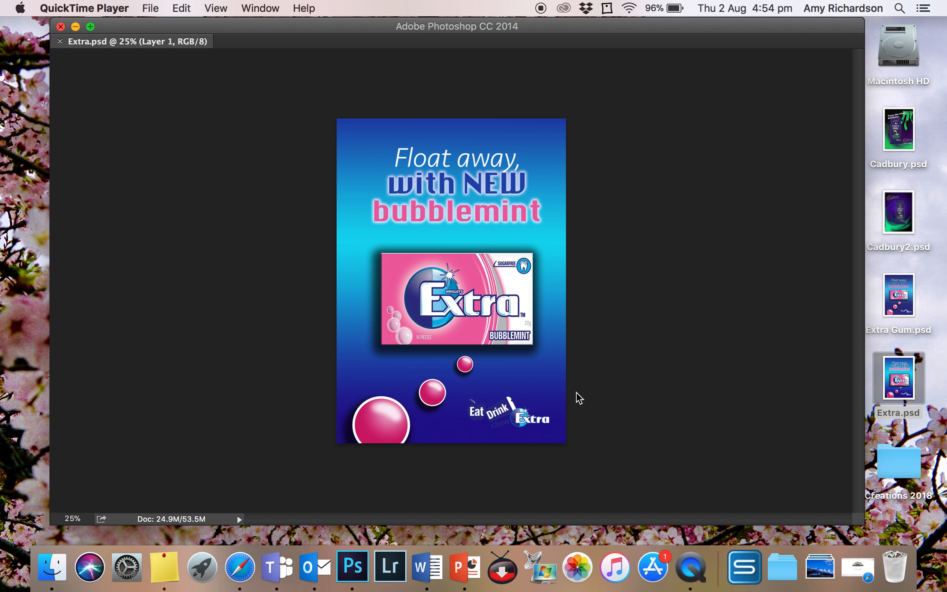
Switch to Safari and search Google Images for "extra bubblemint gum"
click(862, 570)
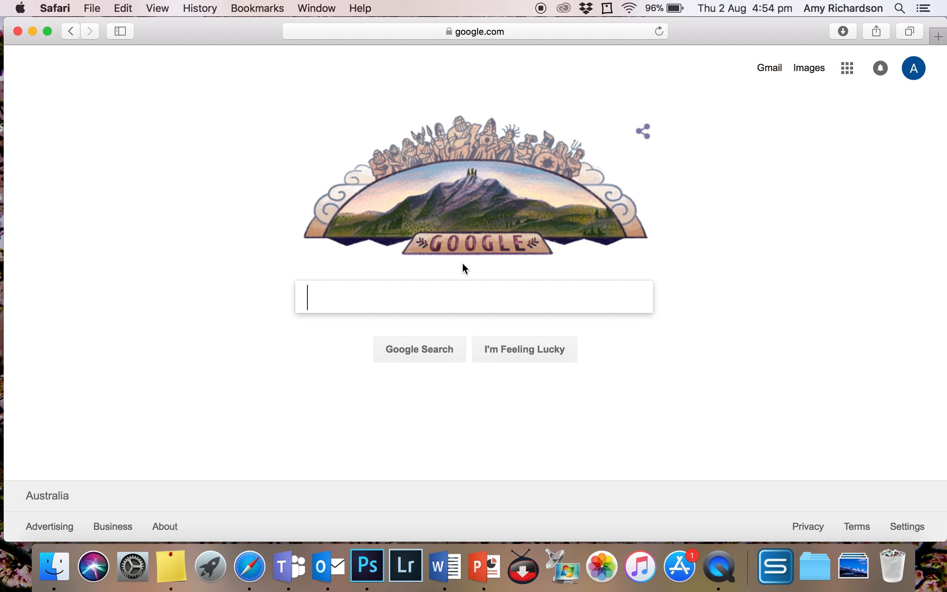
text(extra bubb)
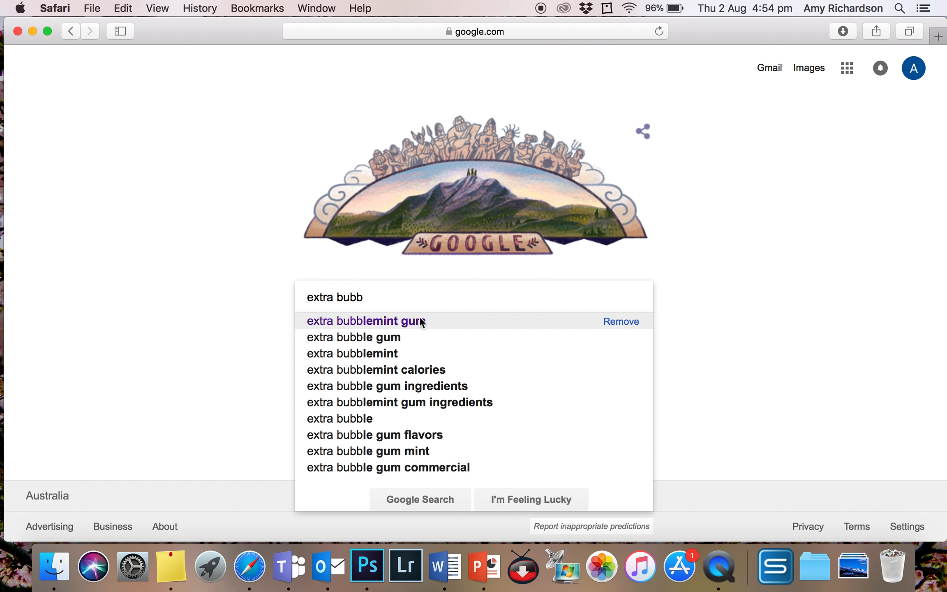
click(419, 320)
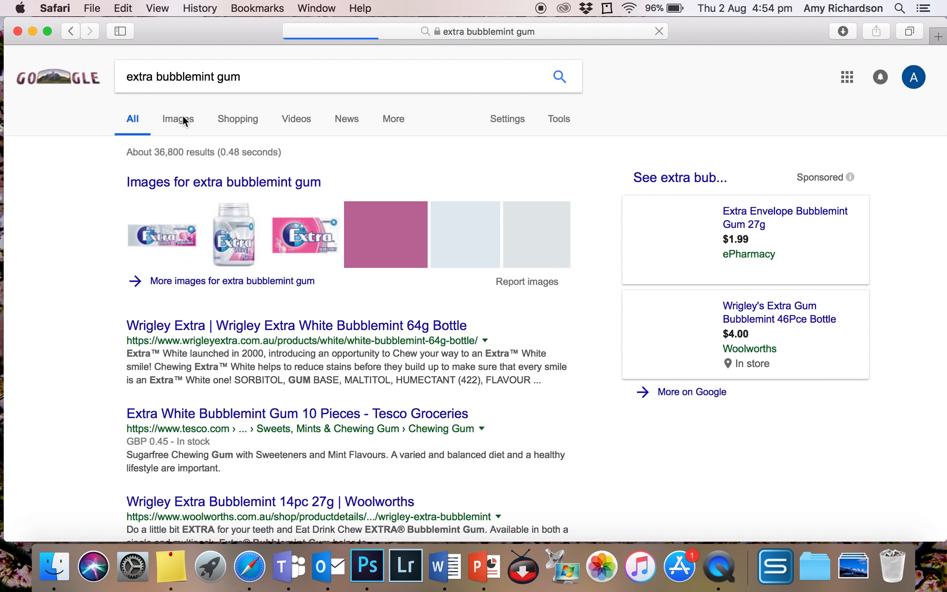
click(173, 117)
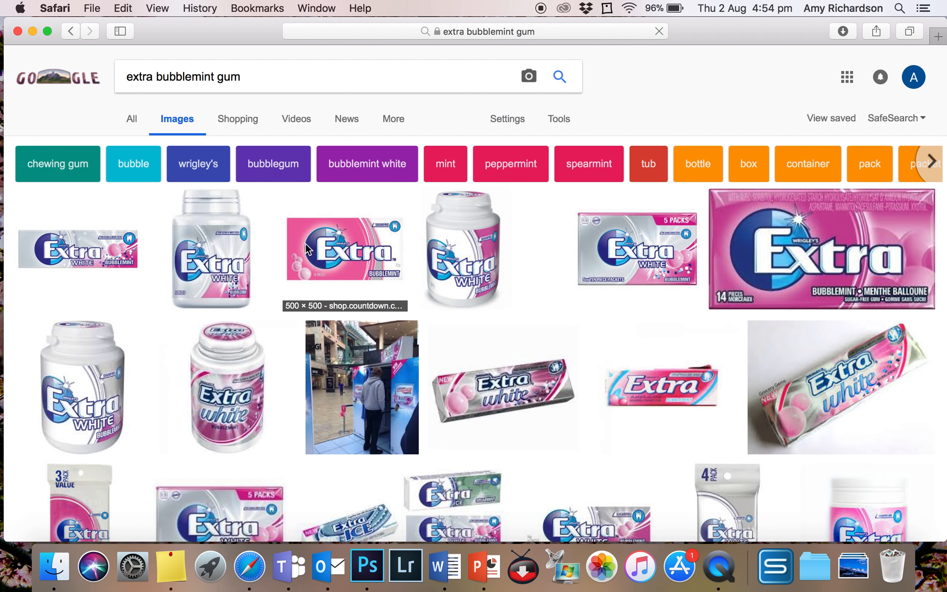
Save the pink Extra Bubblemint 14-piece pack image to the Desktop under its suggested name and minimise the browser
click(359, 234)
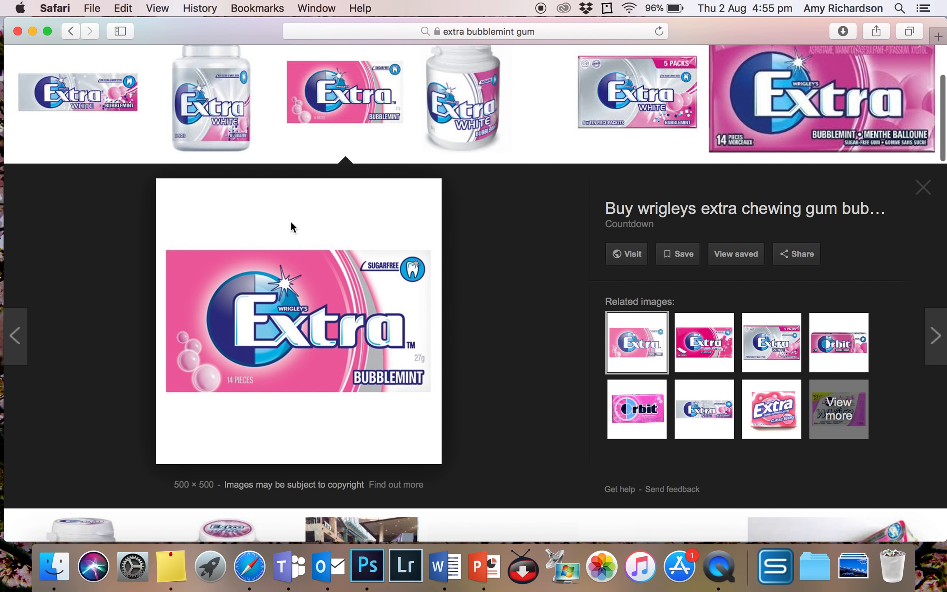
right_click(323, 226)
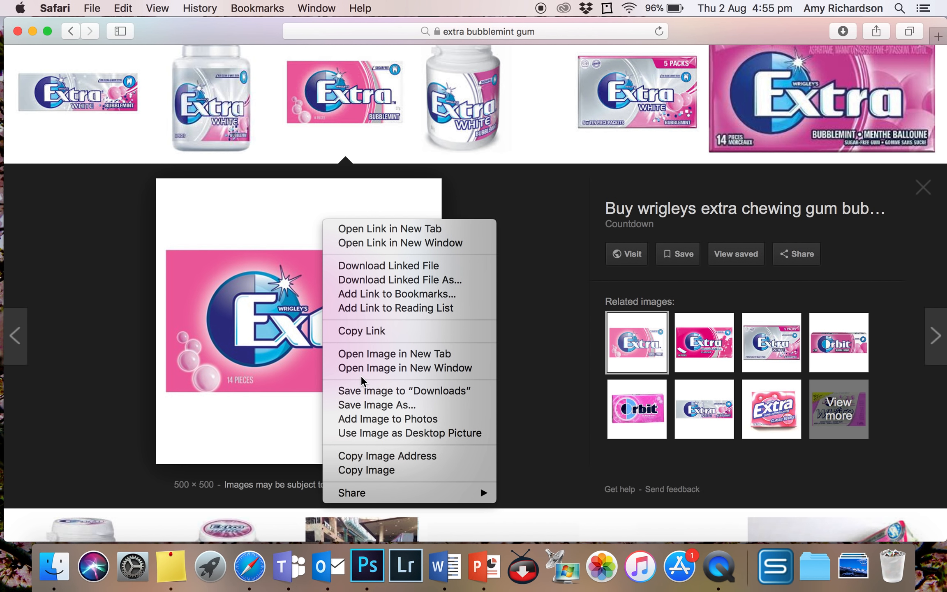
click(372, 404)
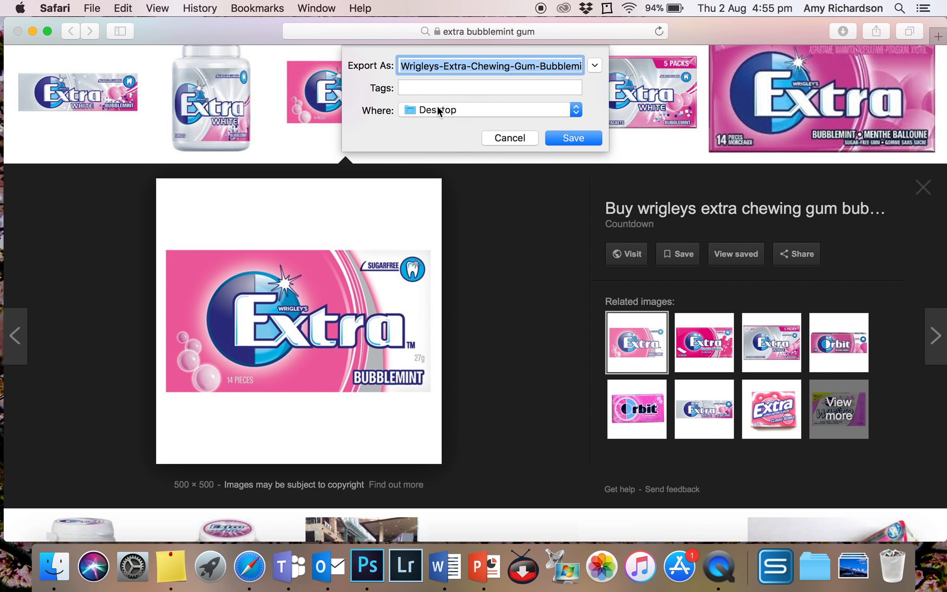
click(581, 140)
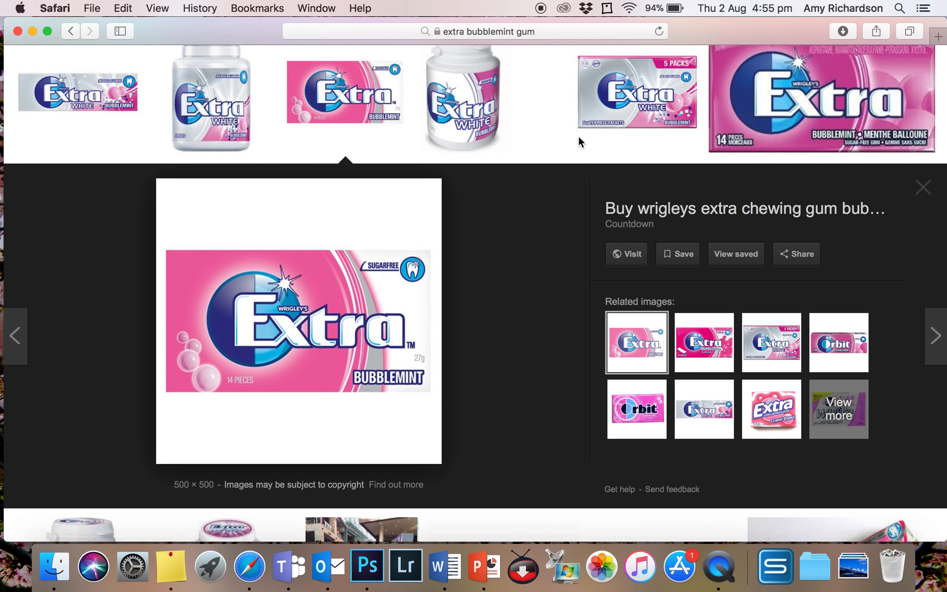
click(33, 32)
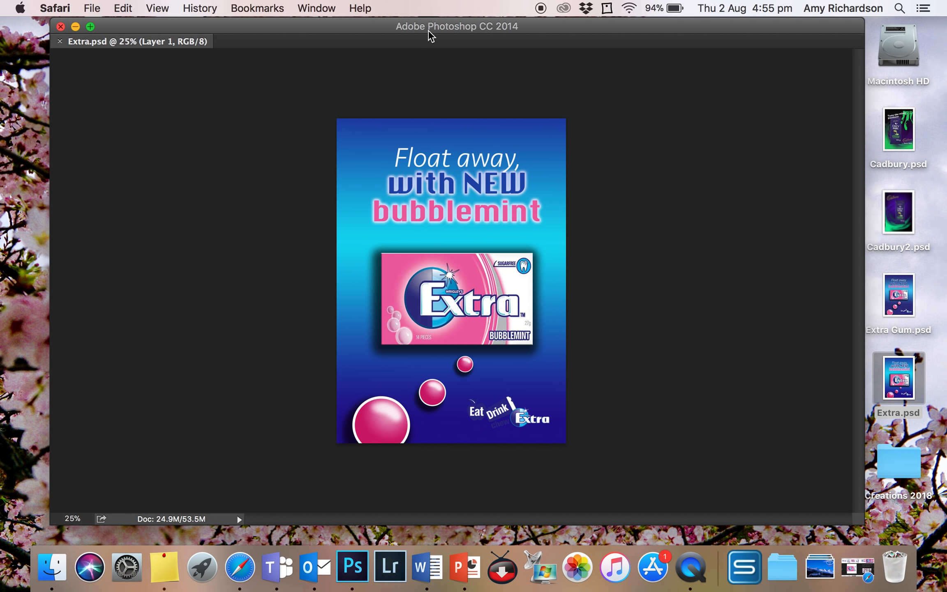
Switch to Photoshop and create a new document named Extra Gum using the International Paper preset at A4 size
click(428, 24)
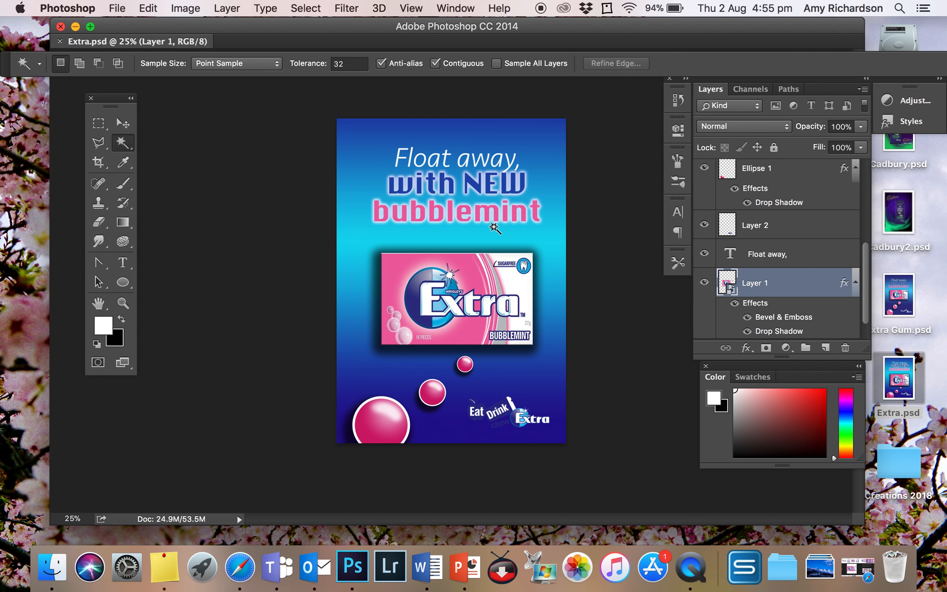
click(117, 9)
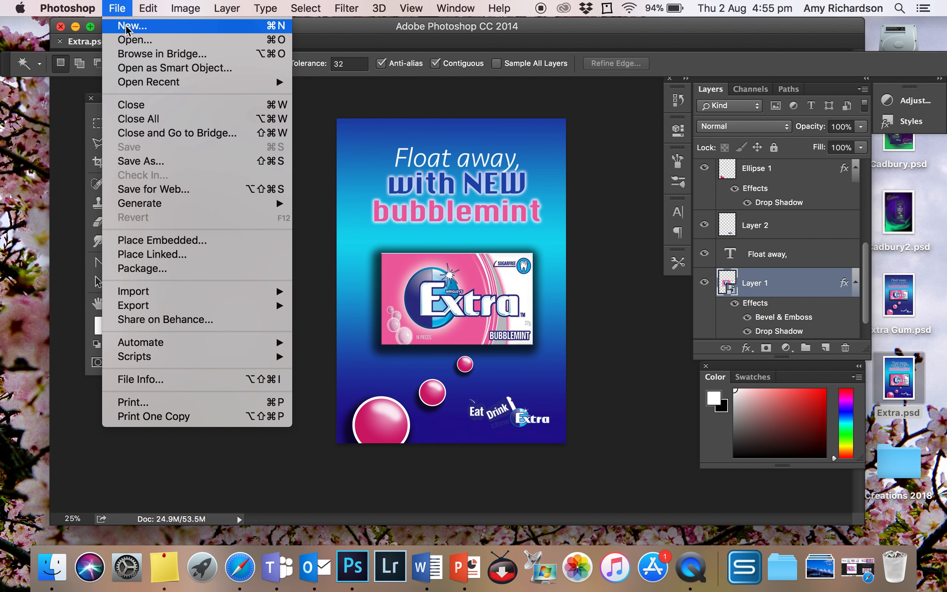
click(124, 25)
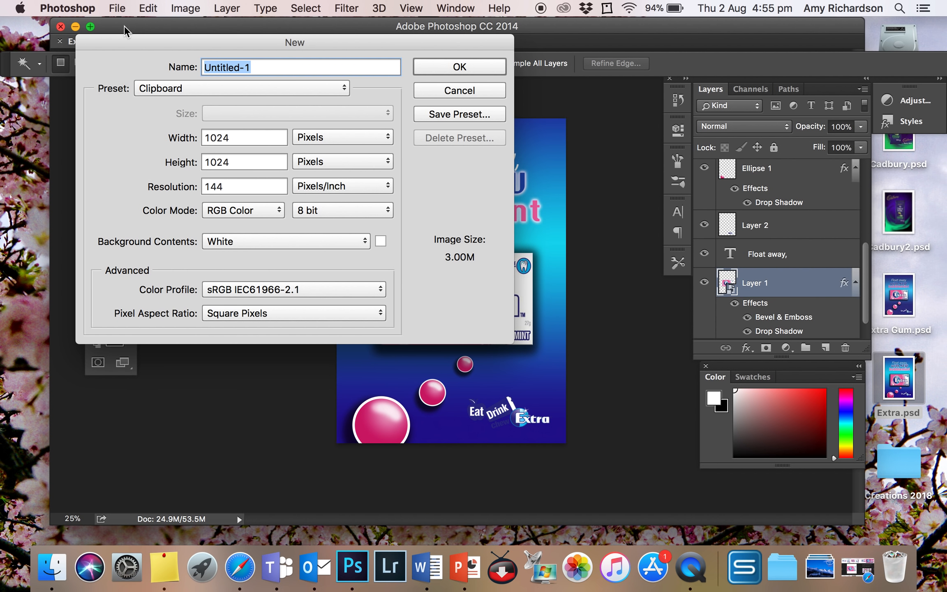
click(180, 87)
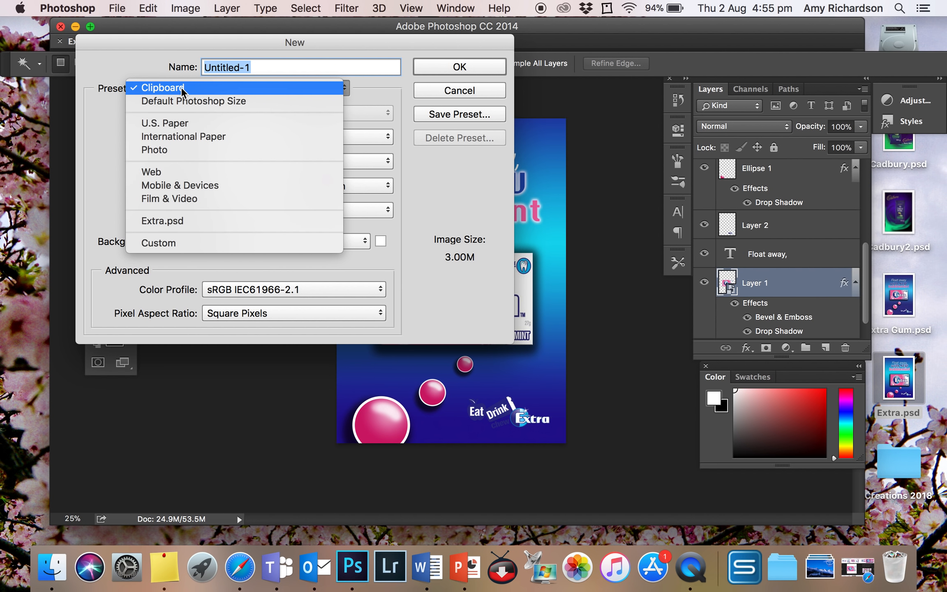
click(182, 139)
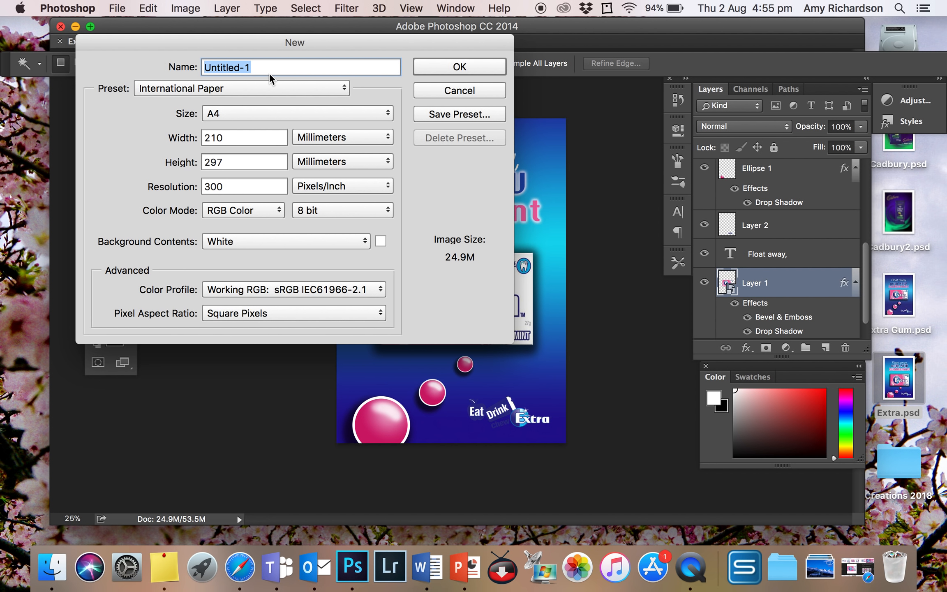
text(Extra Gum)
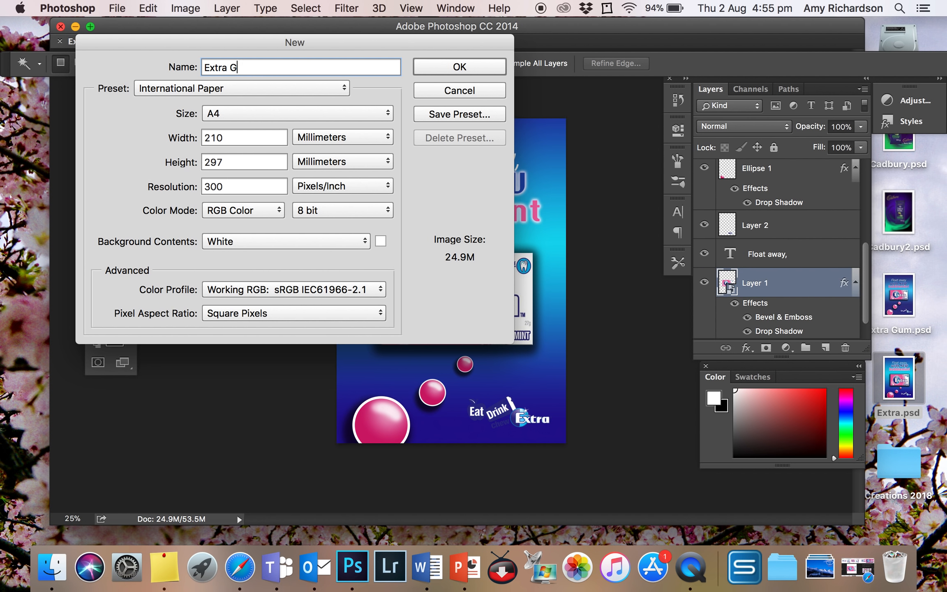
click(454, 70)
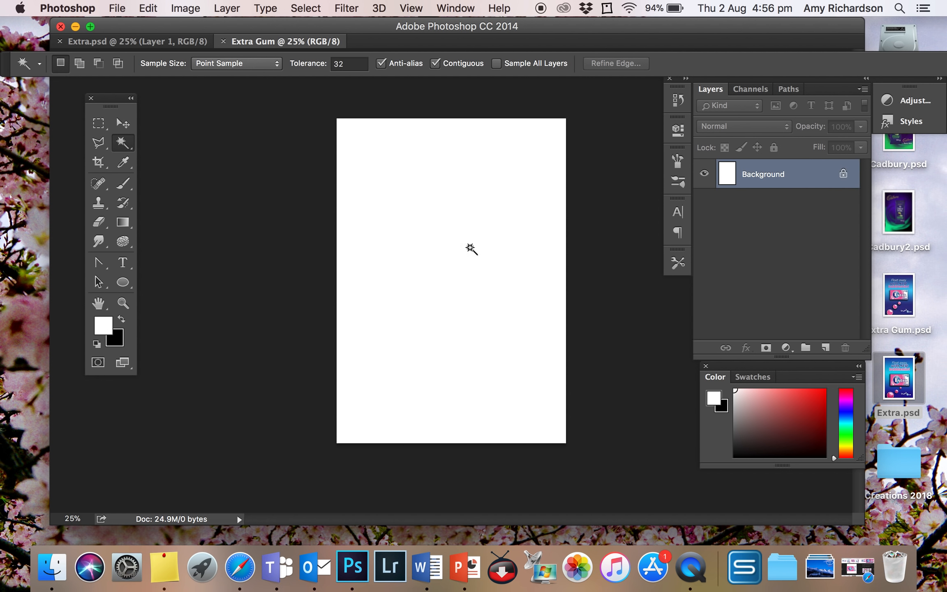
Minimise the document window and open the saved Wrigleys-Extra-Chewing-Gum-Bubblemint image from the desktop in Photoshop
click(76, 27)
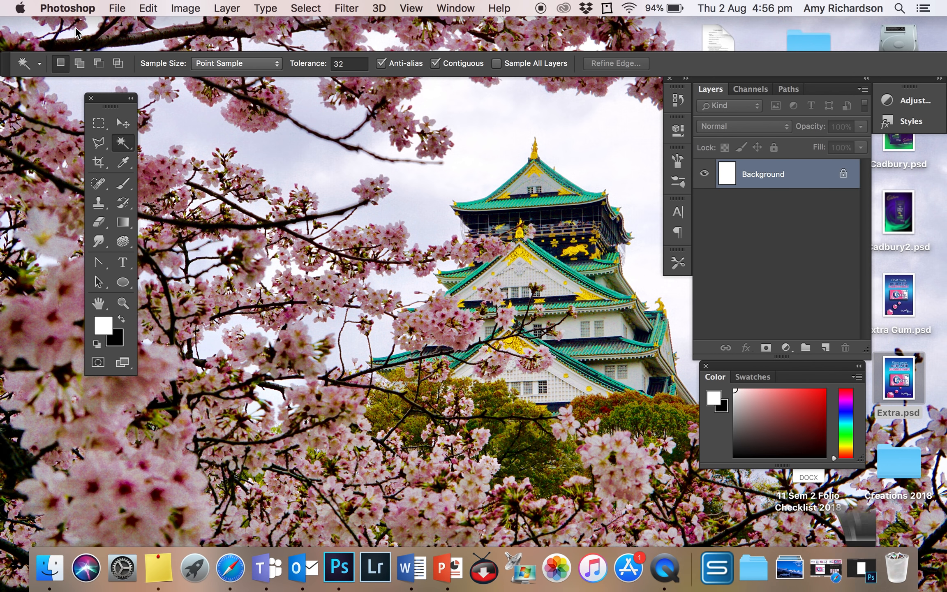
click(578, 241)
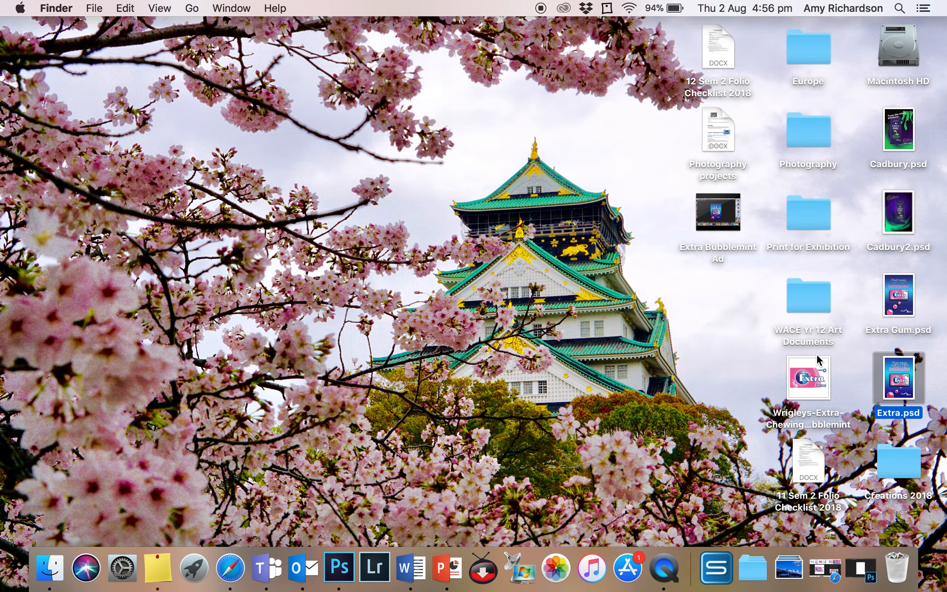
click(808, 374)
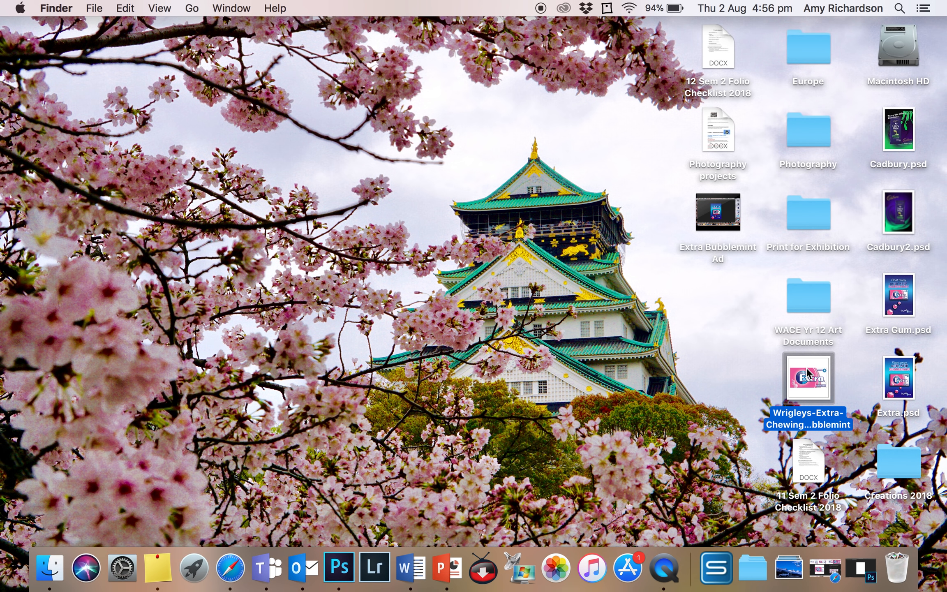
drag(808, 374, 339, 578)
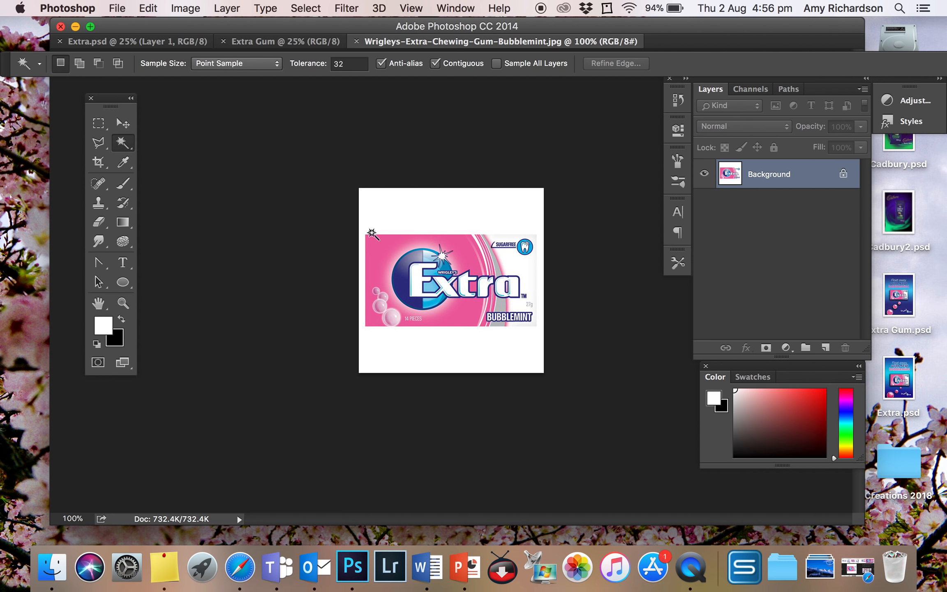
Select the gum pack with a rectangular marquee and copy it into the Extra Gum document as a new layer
click(97, 124)
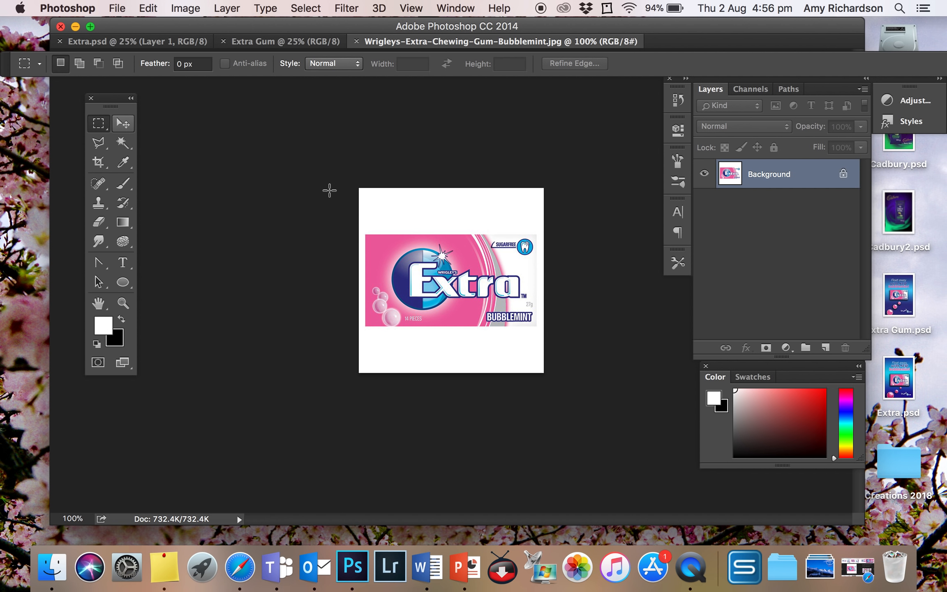
drag(363, 196, 552, 353)
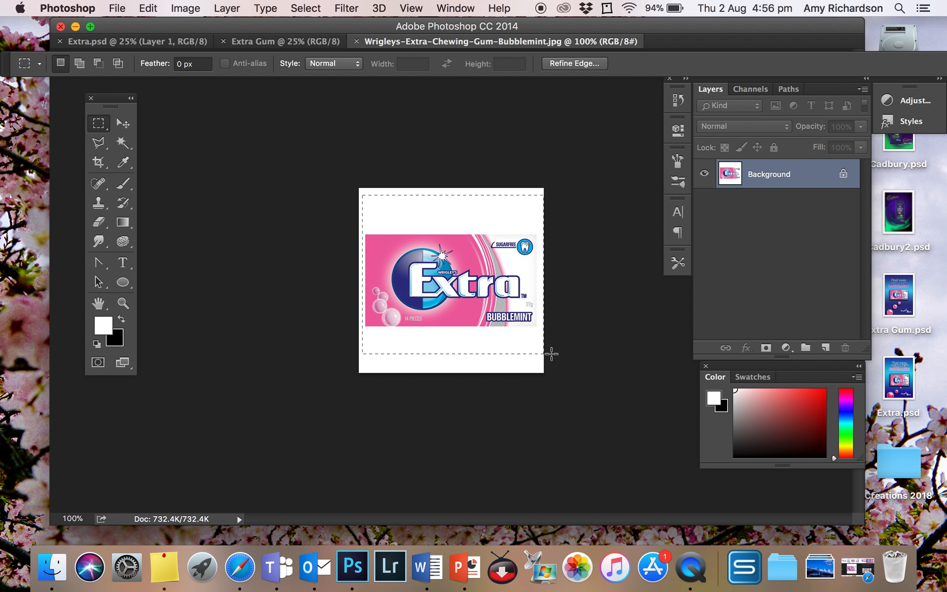
click(253, 45)
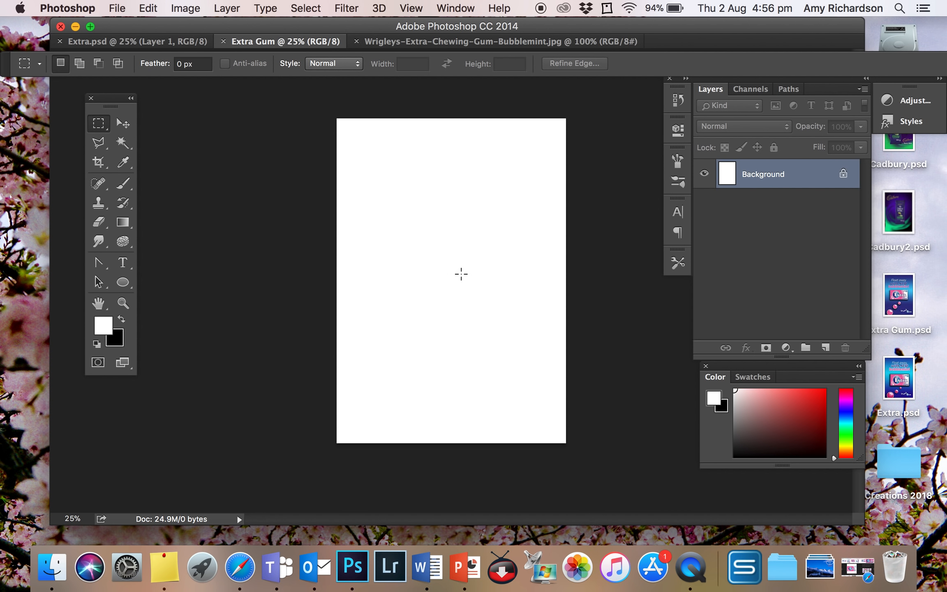
key(super+v)
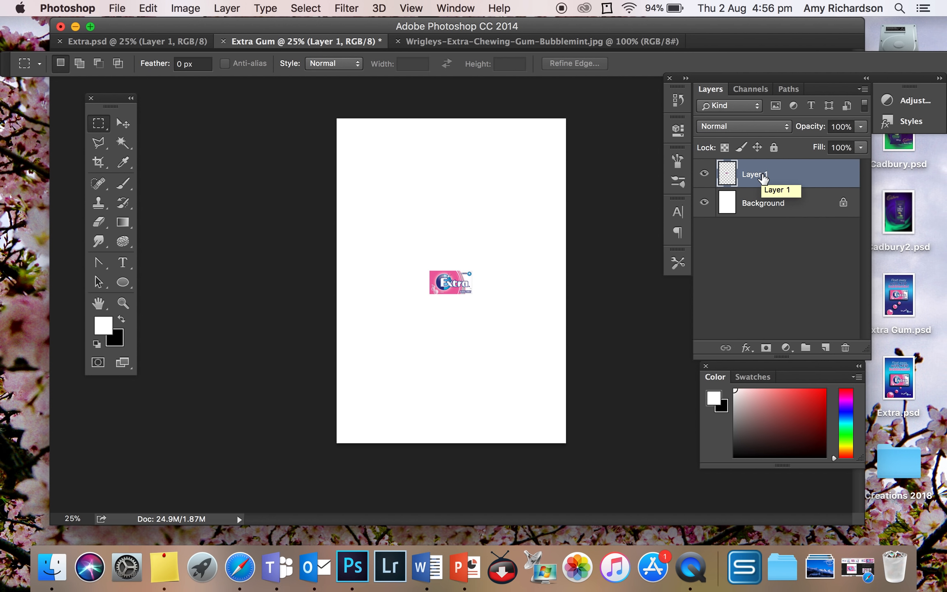
right_click(777, 164)
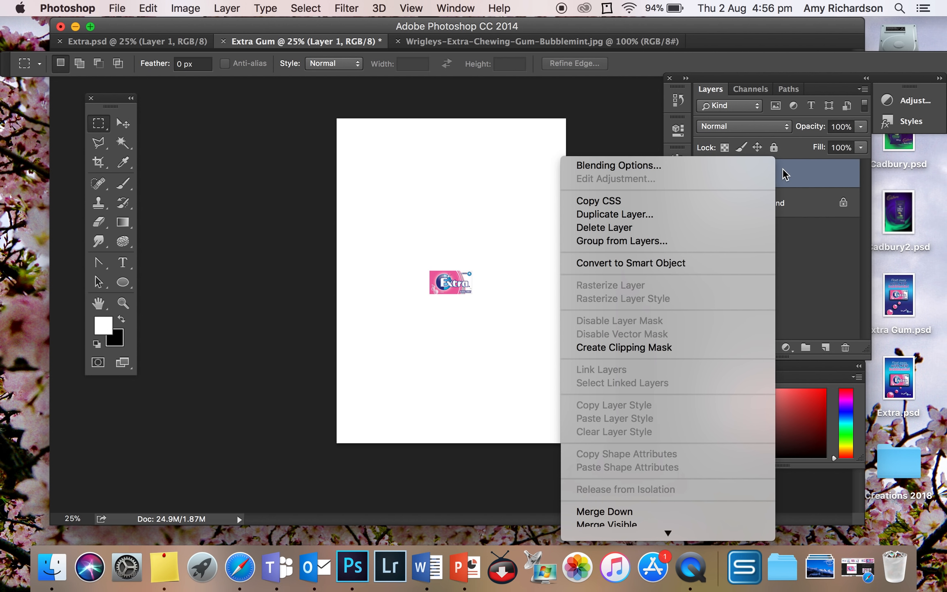
click(781, 175)
double_click(781, 175)
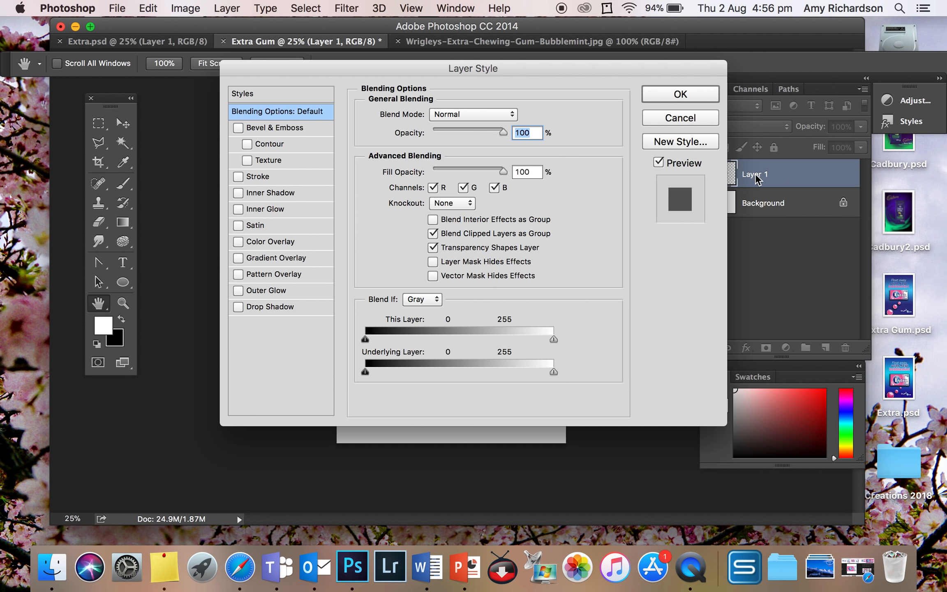
click(680, 95)
Rename the gum pack layer, Layer 1, as Product
double_click(756, 174)
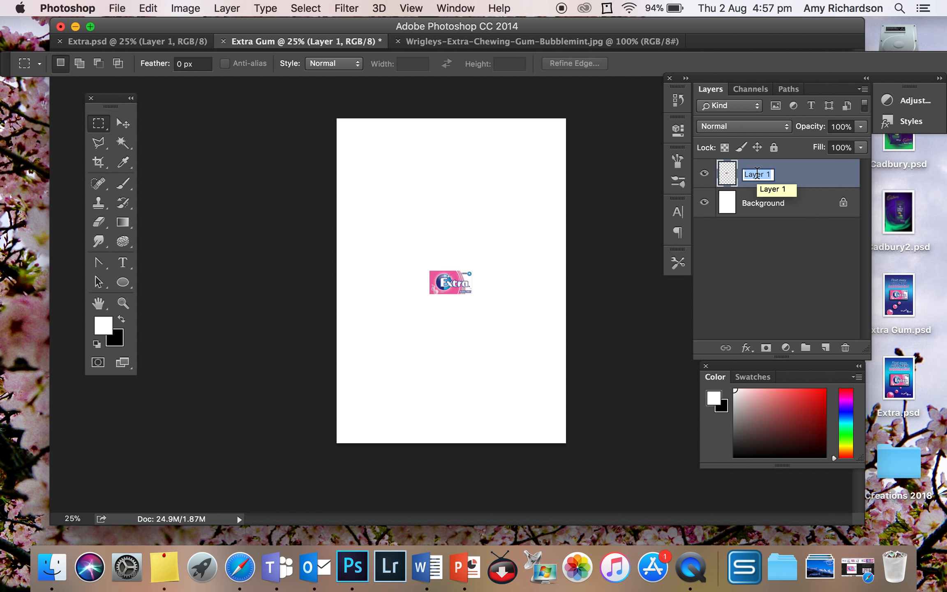
text(pRODUCT)
key(BackSpace)
key(BackSpace)
key(BackSpace)
key(BackSpace)
key(BackSpace)
key(BackSpace)
text(roduct)
key(Return)
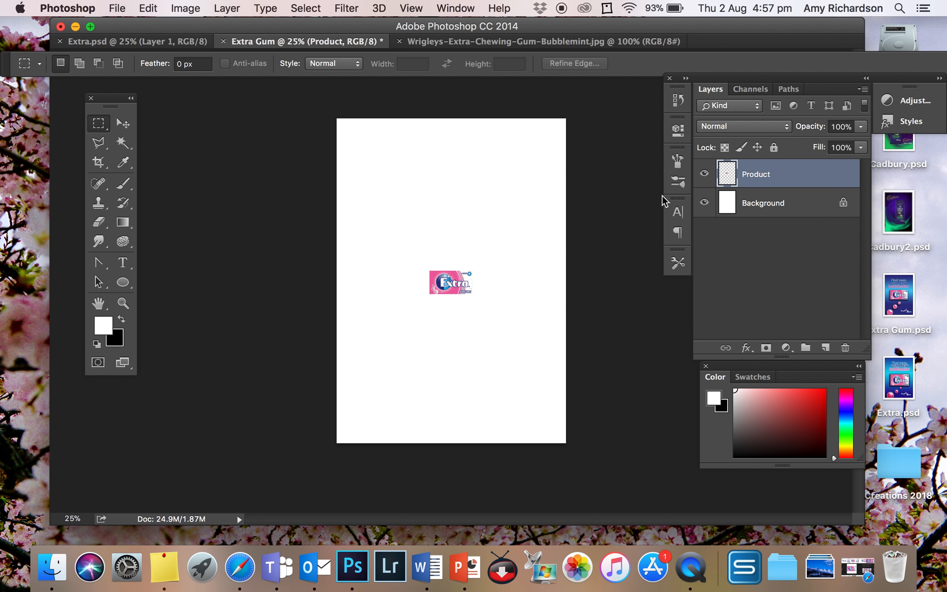
Unlock the Background layer so it becomes a regular layer
click(754, 209)
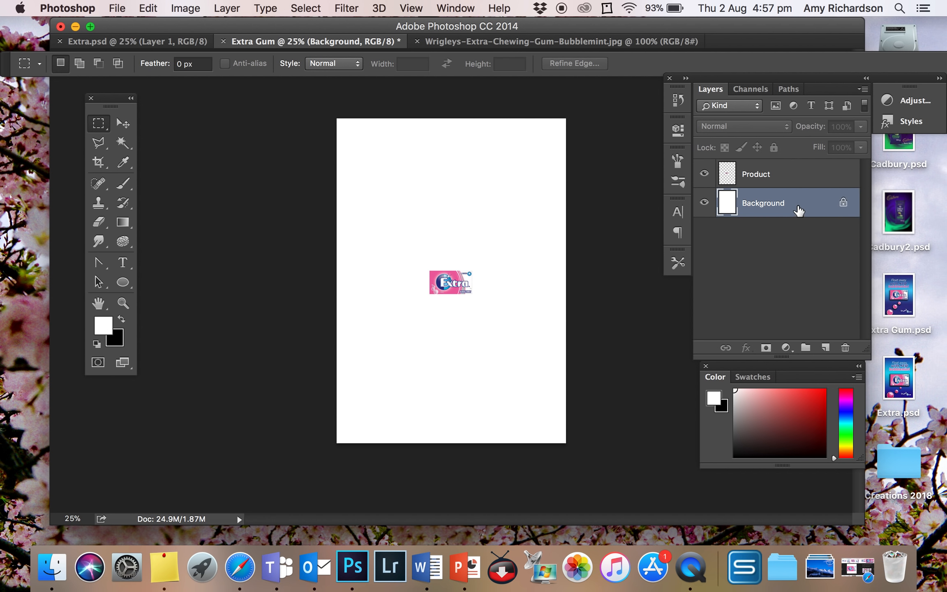
click(843, 204)
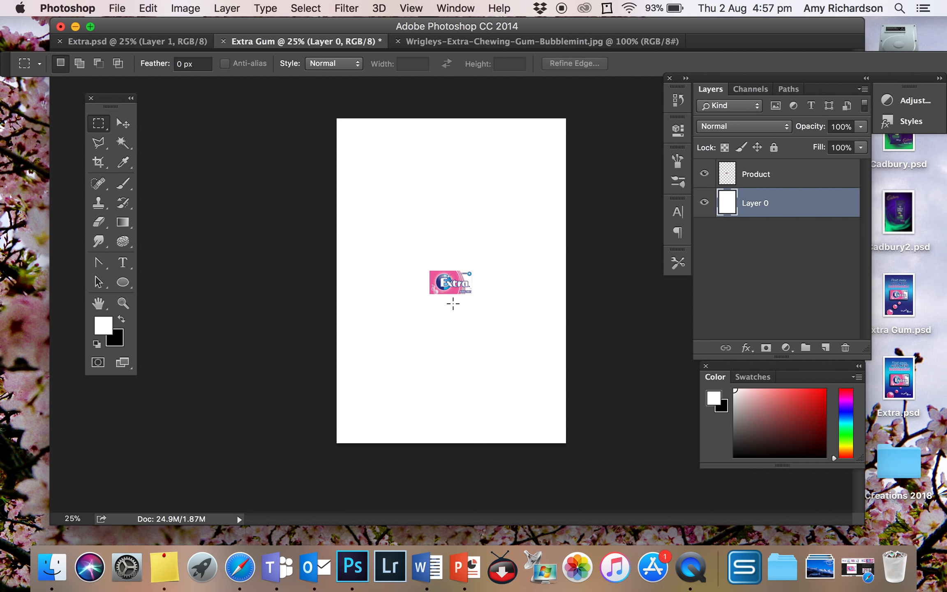
scroll(454, 296, up, 3)
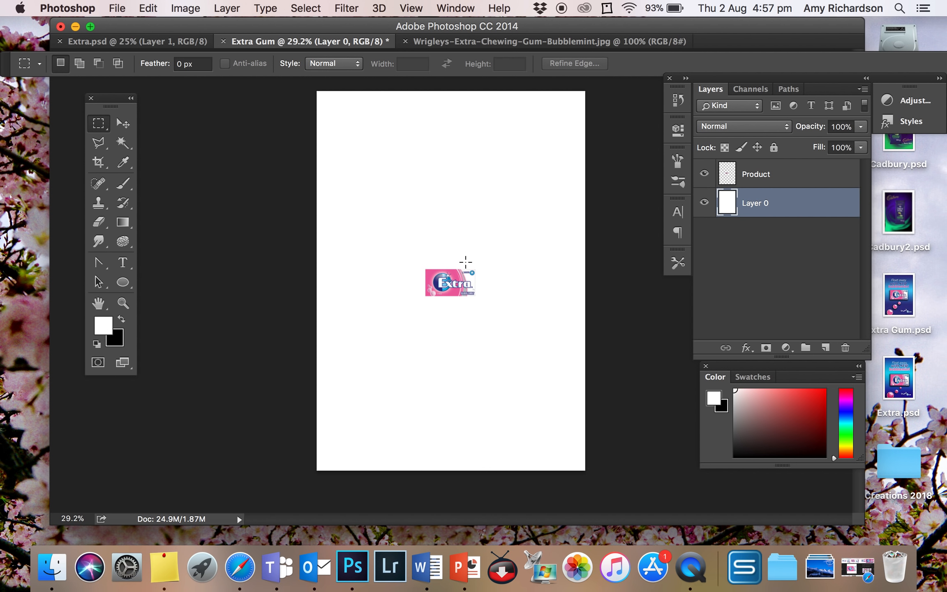
scroll(466, 262, up, 2)
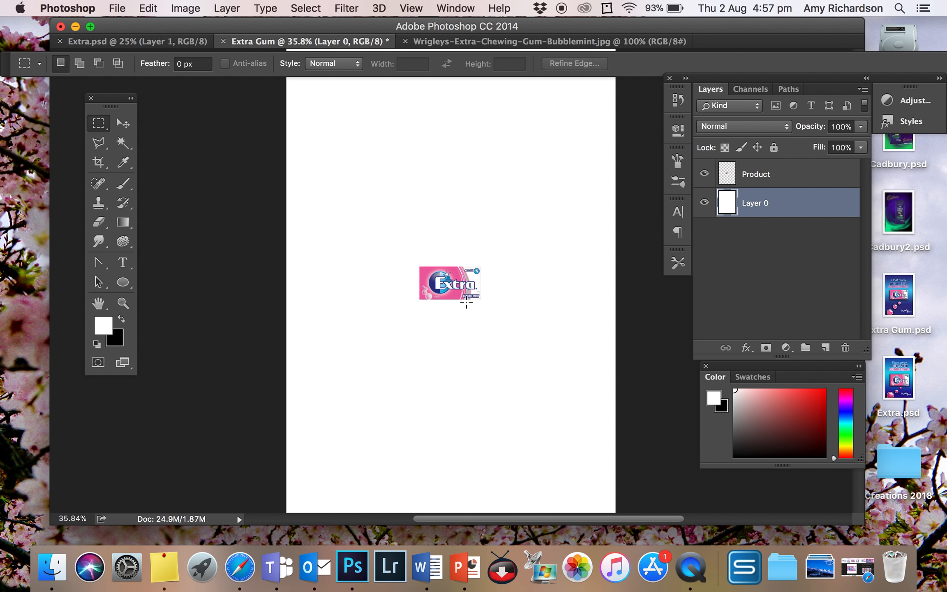
scroll(482, 303, down, 3)
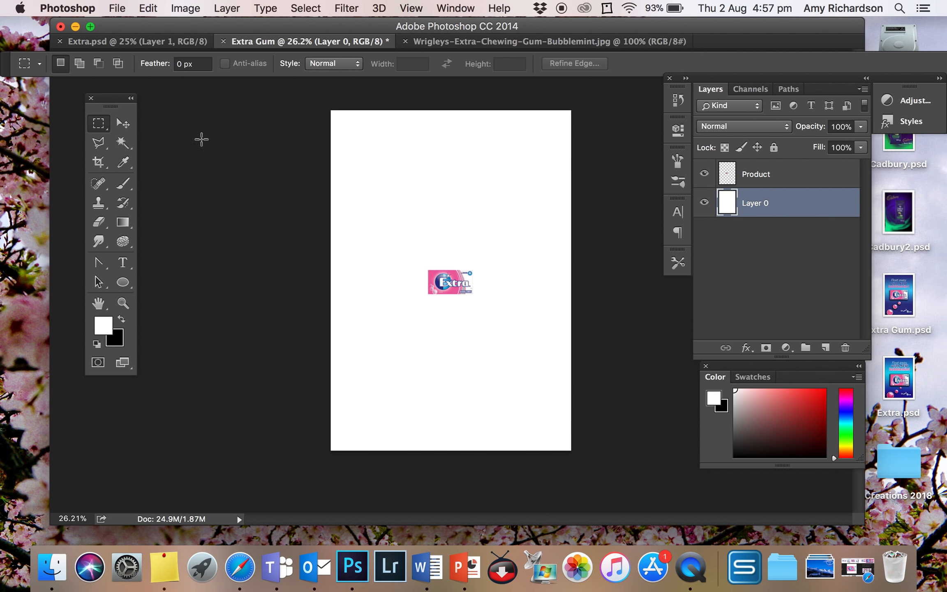
click(136, 48)
Set the foreground colour to the dark blue #303184 sampled from the round logo on the gum pack
scroll(440, 260, up, 5)
scroll(439, 256, up, 4)
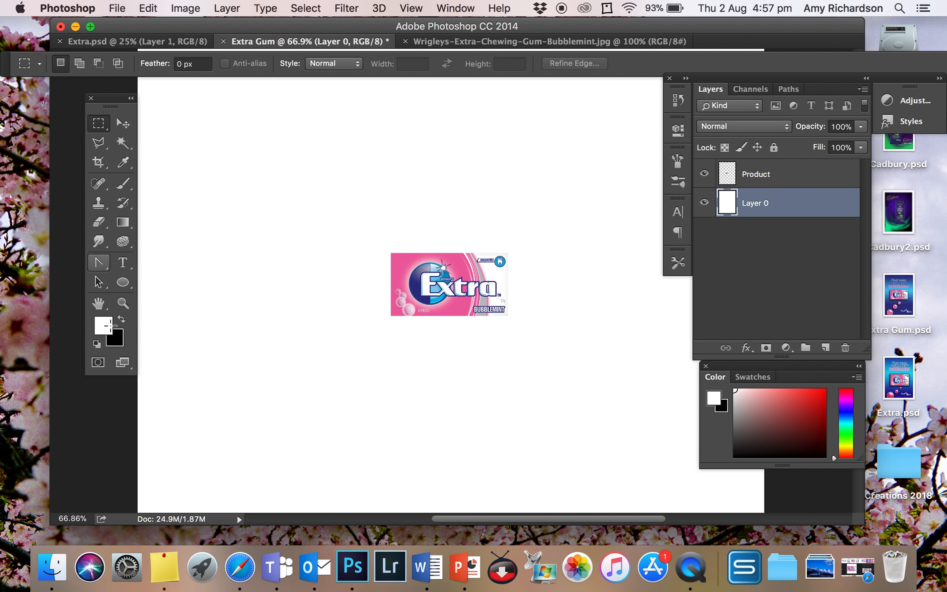
click(103, 326)
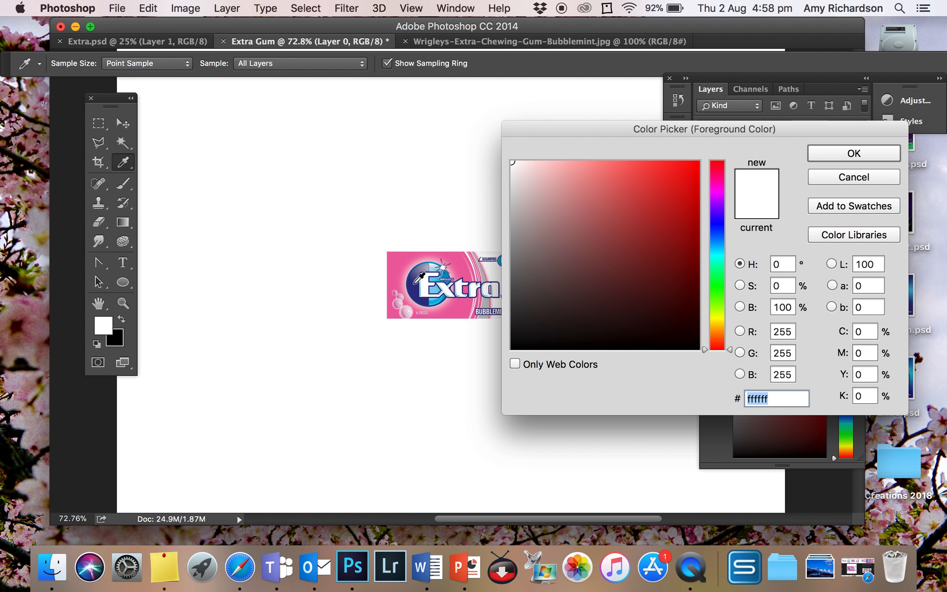
click(414, 282)
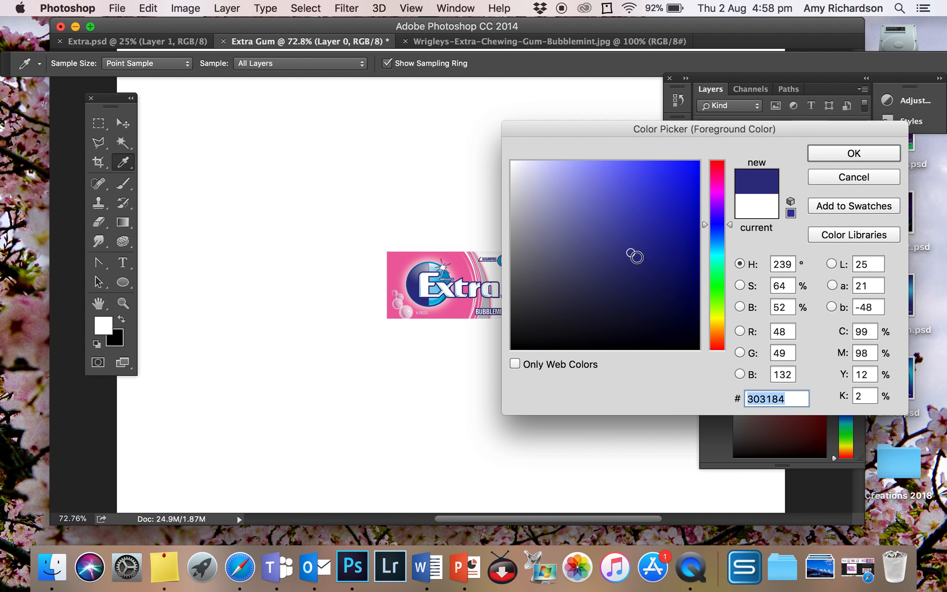
click(852, 154)
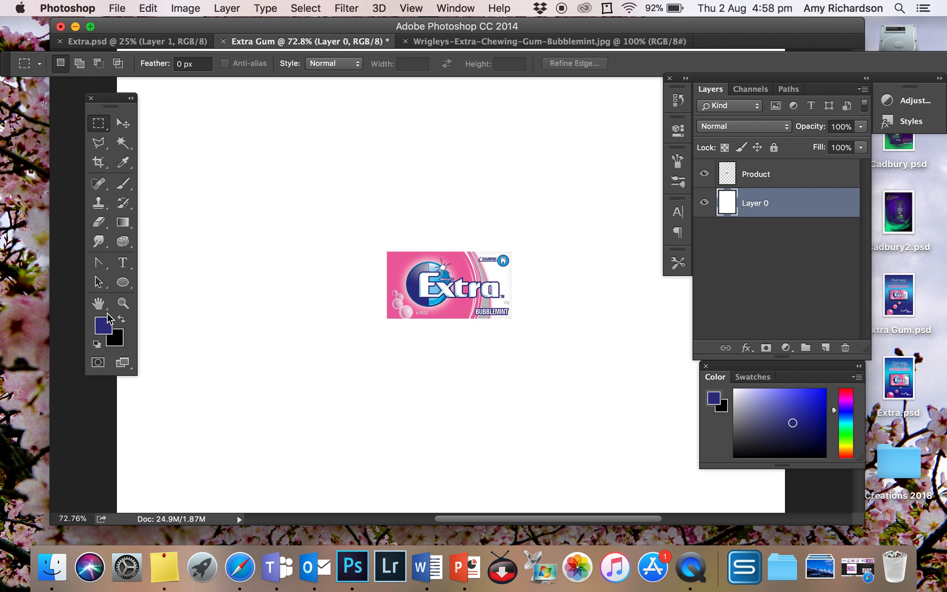
Set the background colour to the light blue #34c3eb sampled from the round logo on the gum pack
click(119, 343)
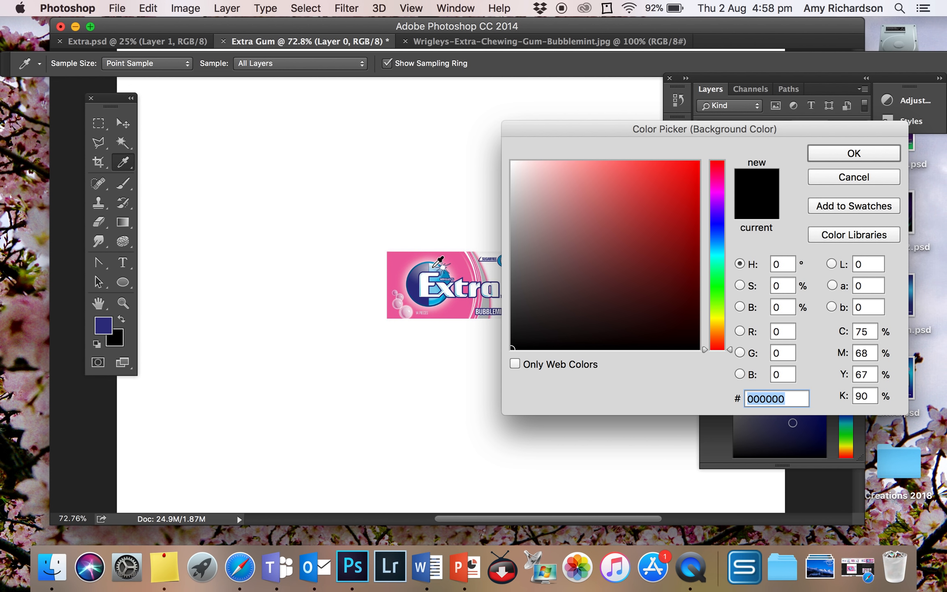
click(435, 268)
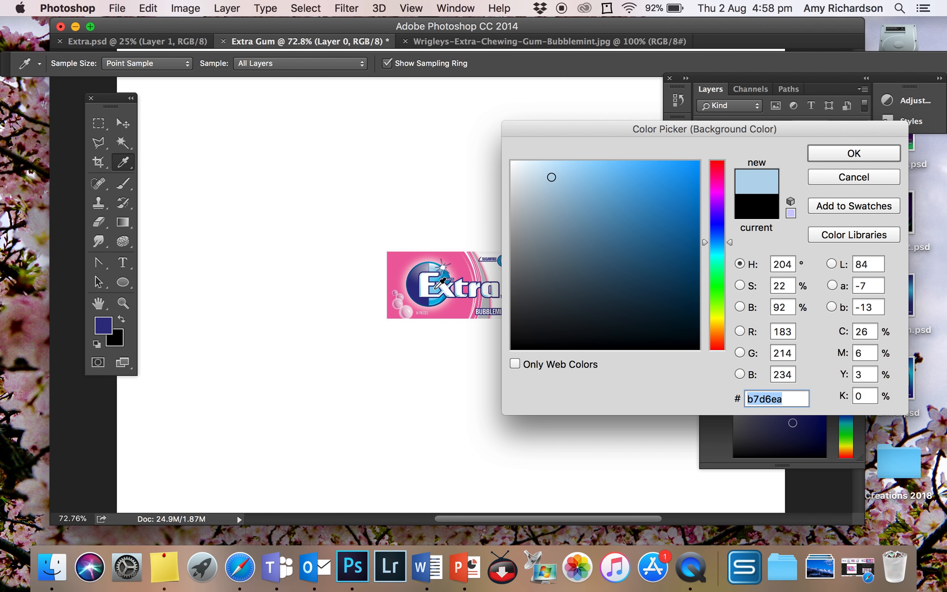
click(438, 280)
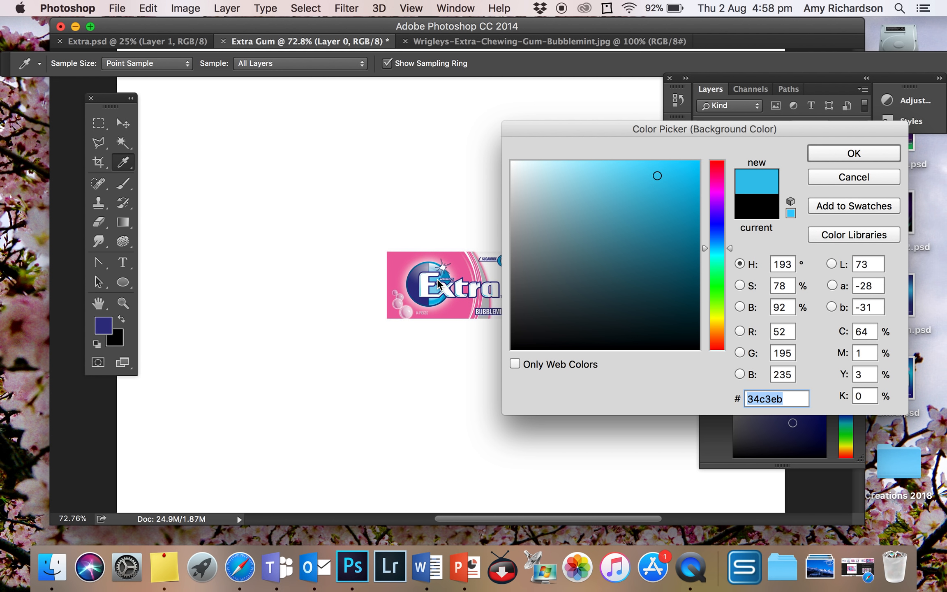
click(854, 153)
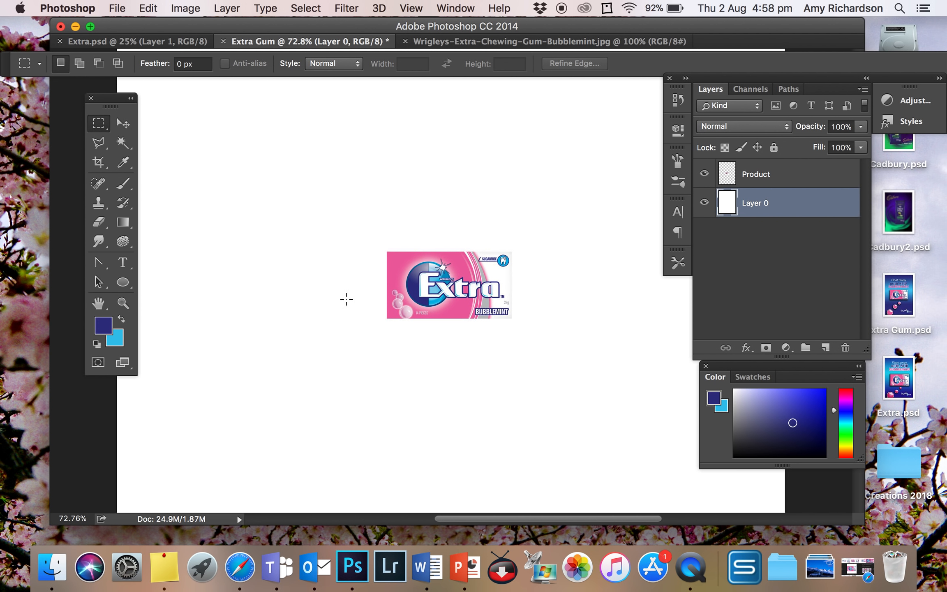
Set up the Gradient tool with the foreground-to-background blue gradient and the reflected gradient style
click(131, 224)
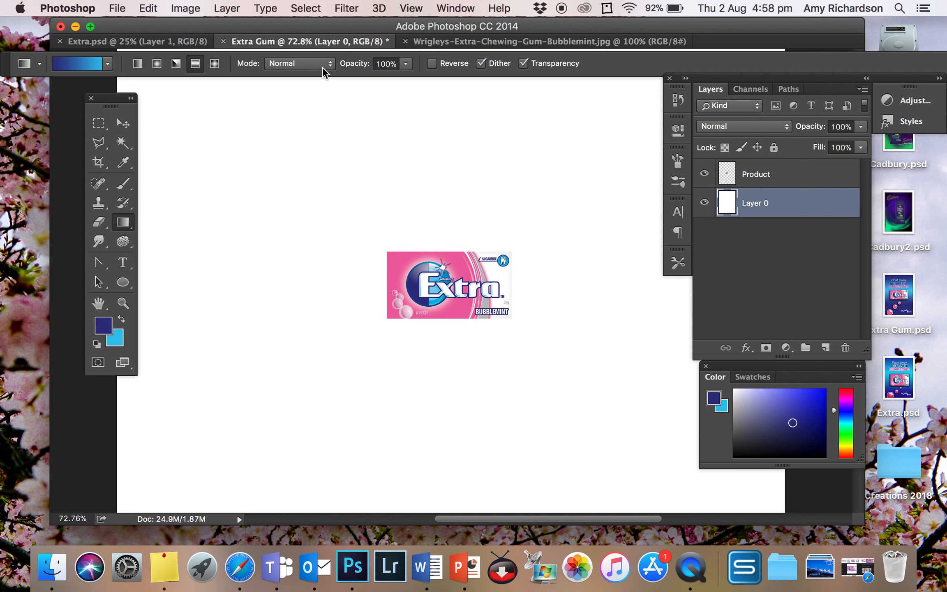
click(107, 64)
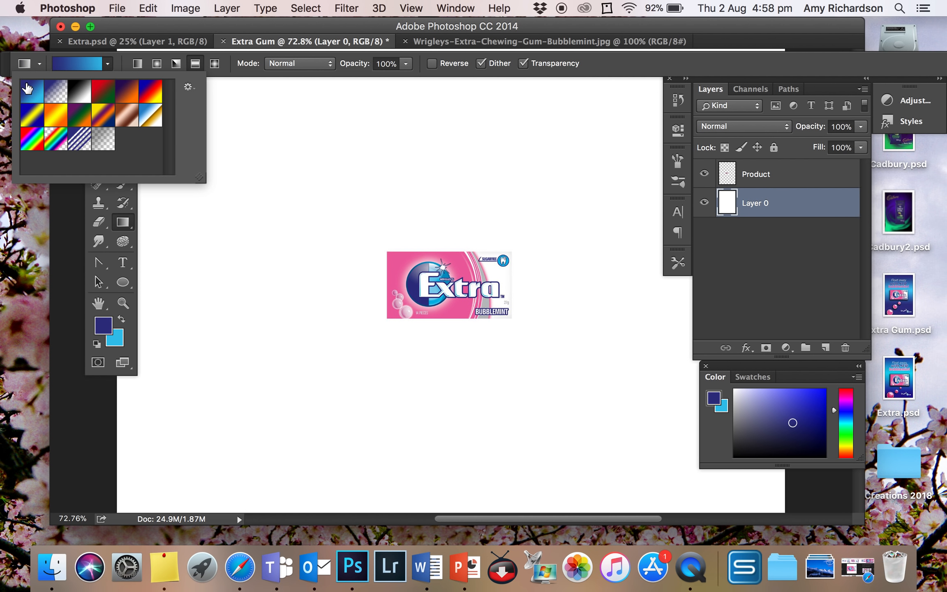
click(108, 64)
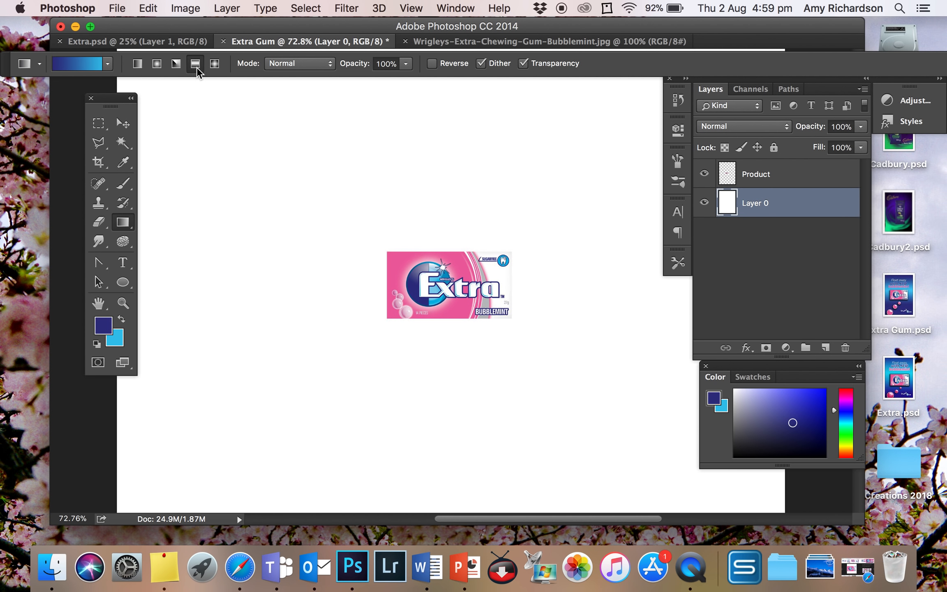
click(138, 64)
click(161, 64)
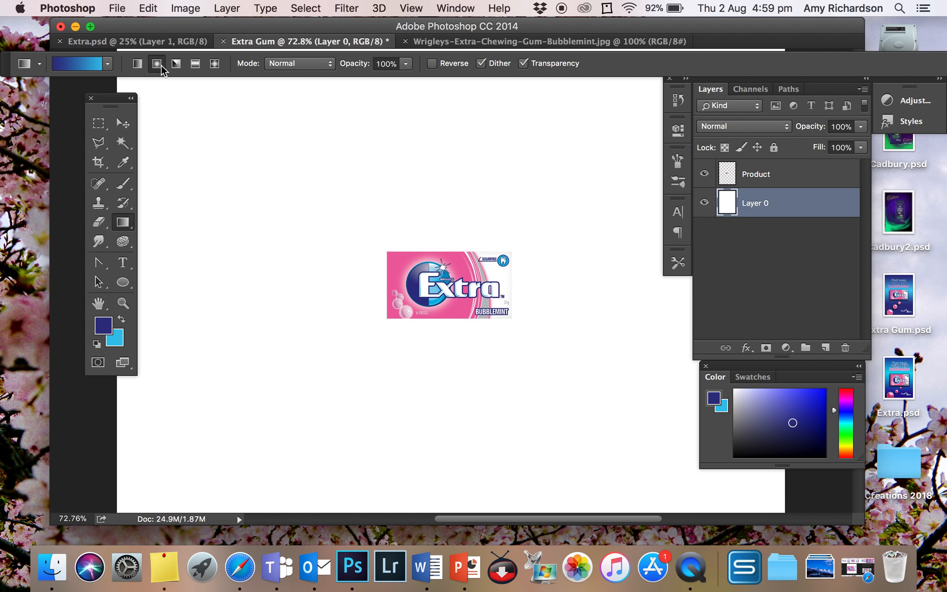
click(197, 64)
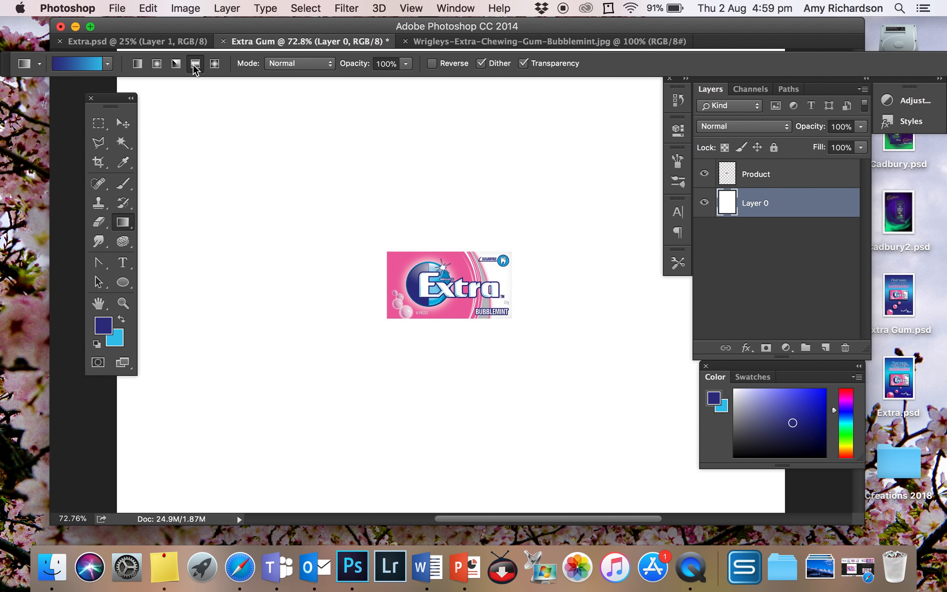
Apply a reflected gradient to Layer 0 with a dark blue band above the gum pack fading to light blue below
scroll(302, 311, down, 5)
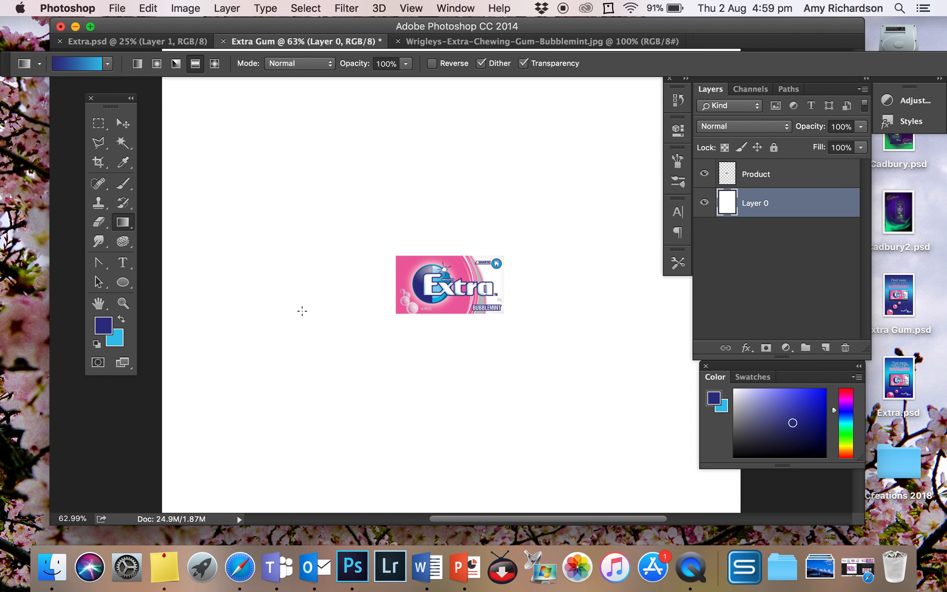
scroll(302, 311, down, 1)
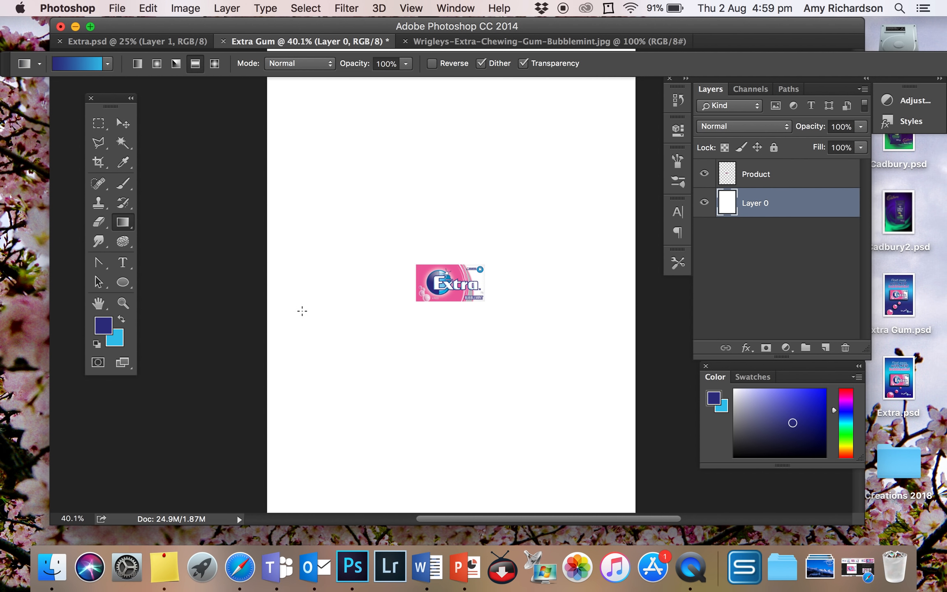
scroll(363, 272, down, 2)
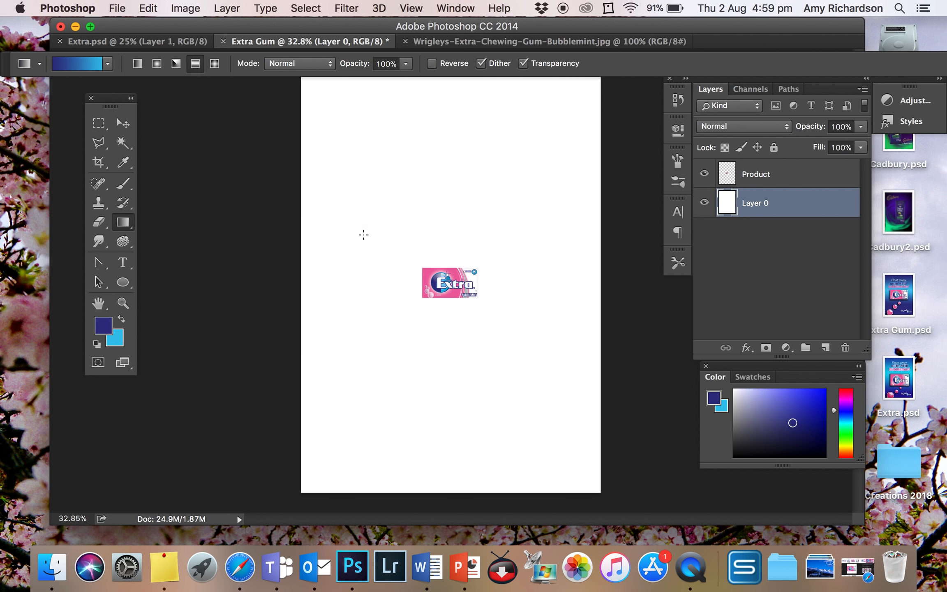
drag(370, 224, 389, 362)
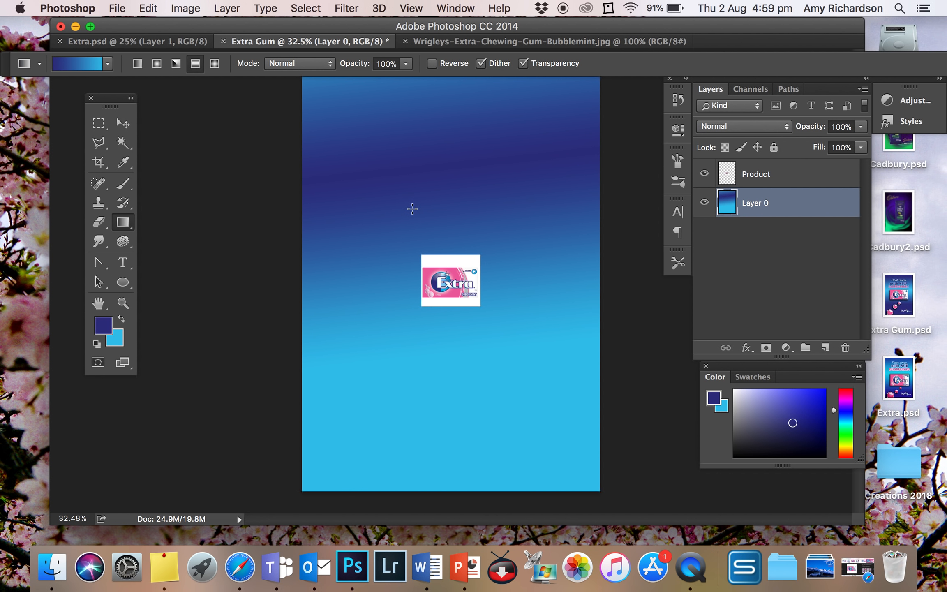
scroll(413, 209, down, 2)
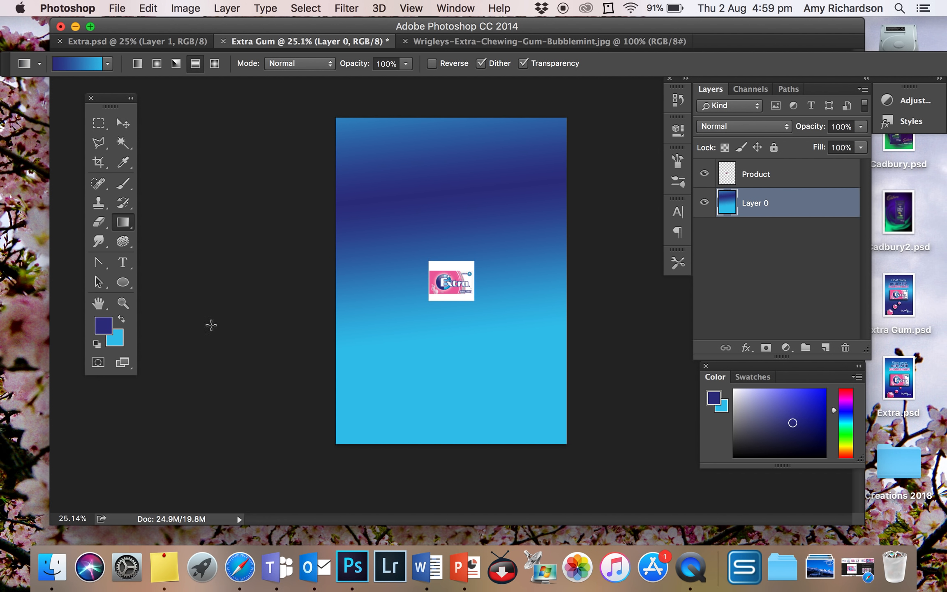
Swap the foreground and background colours and apply a vertical reflected gradient to Layer 0, centring the light blue band behind the gum pack
click(122, 319)
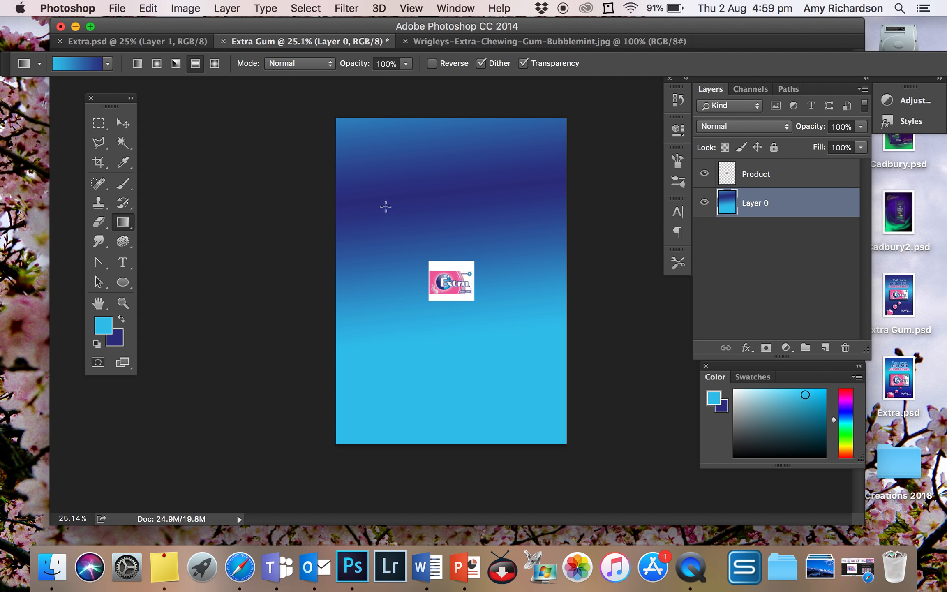
drag(398, 354, 397, 345)
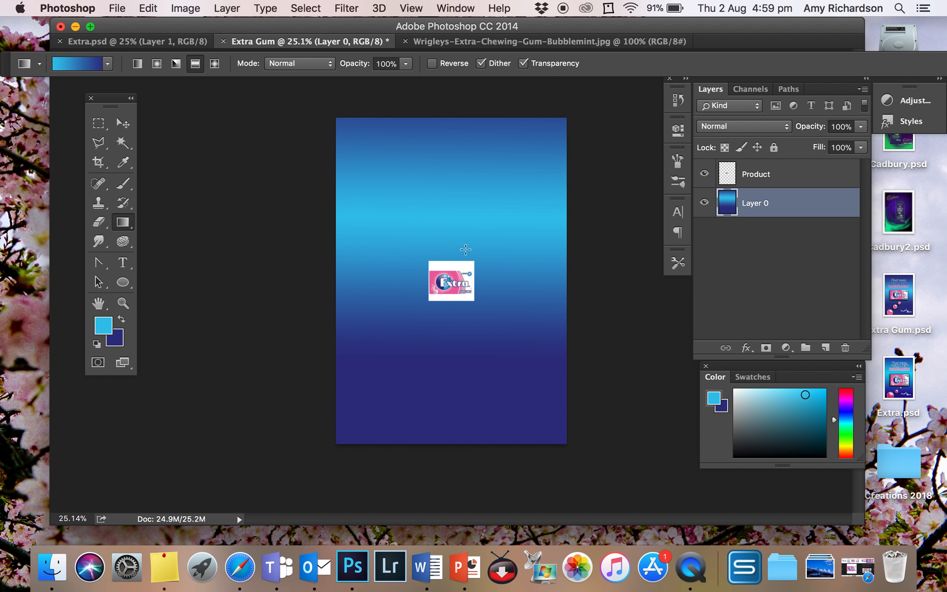
drag(407, 263, 404, 382)
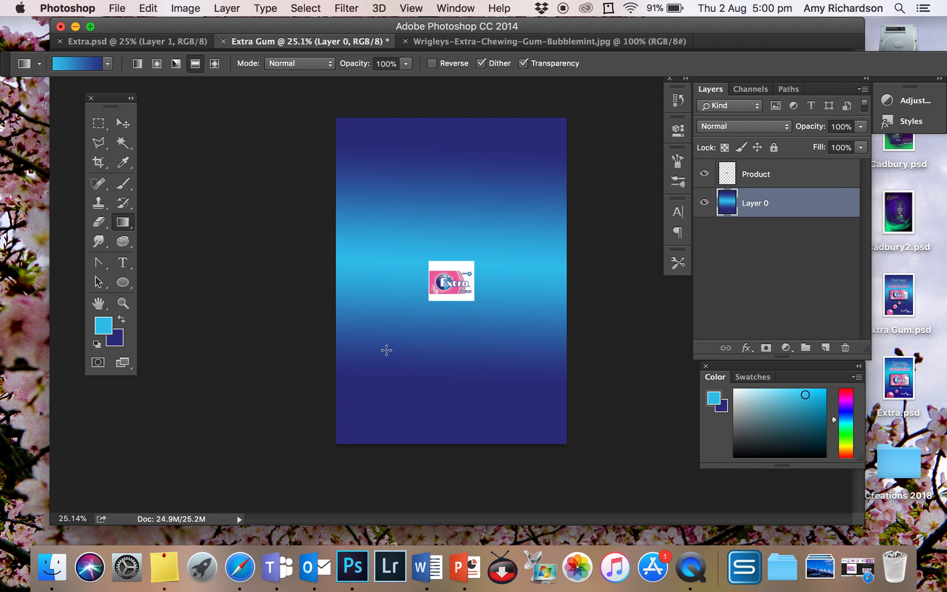
Make the Product layer active for editing the gum pack
click(756, 176)
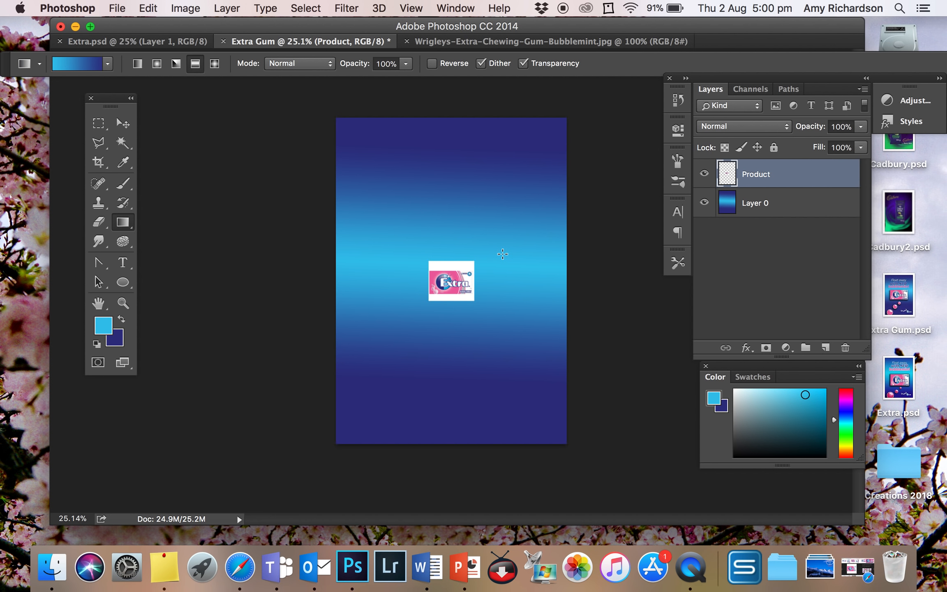
key(super+equal)
key(super+equal)
key(super+equal)
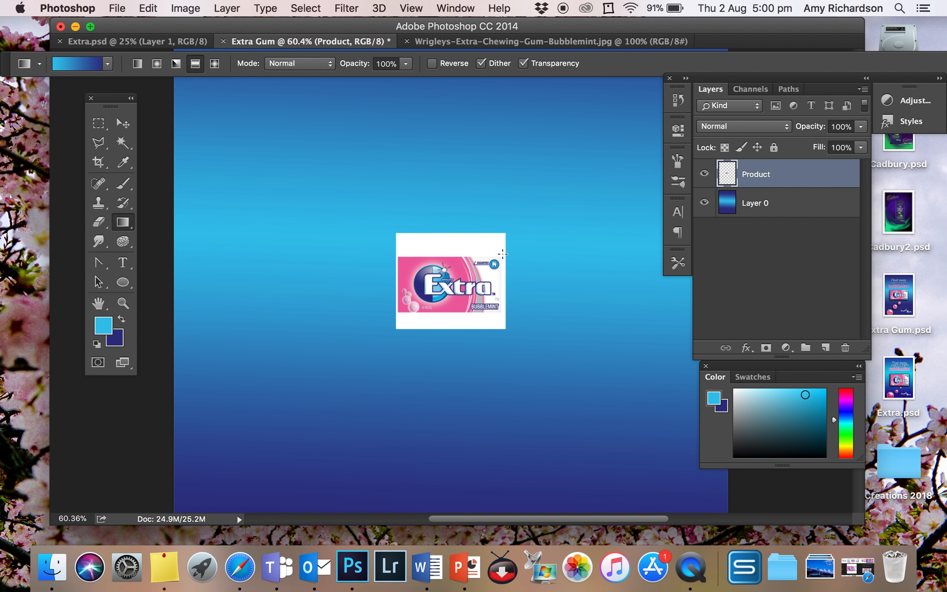
scroll(502, 254, up, 7)
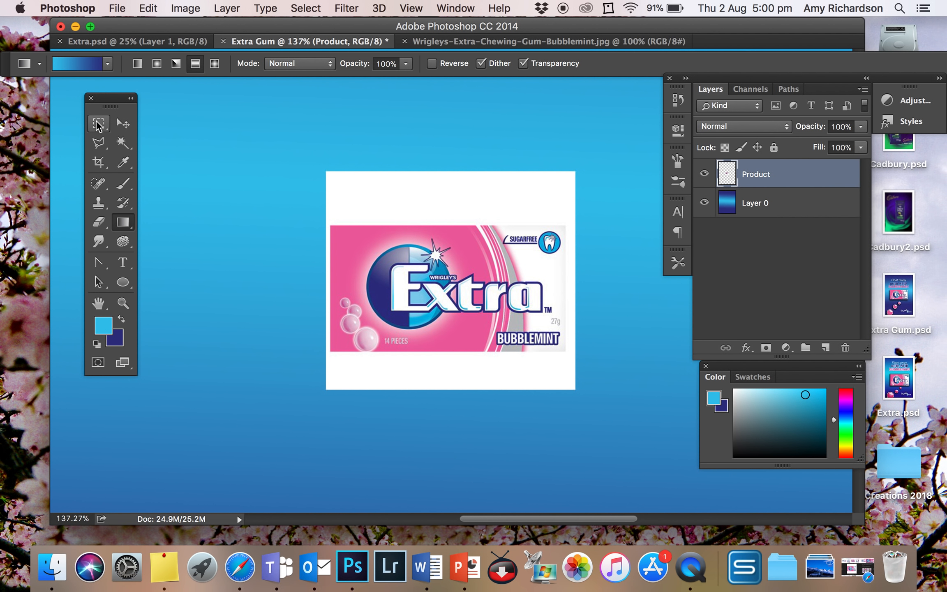
click(121, 144)
click(424, 205)
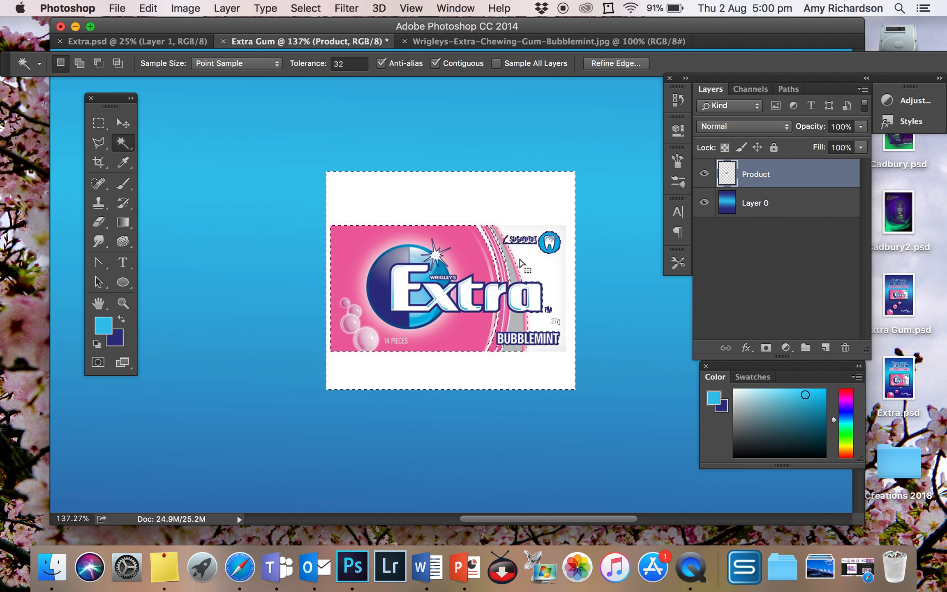
key(super+d)
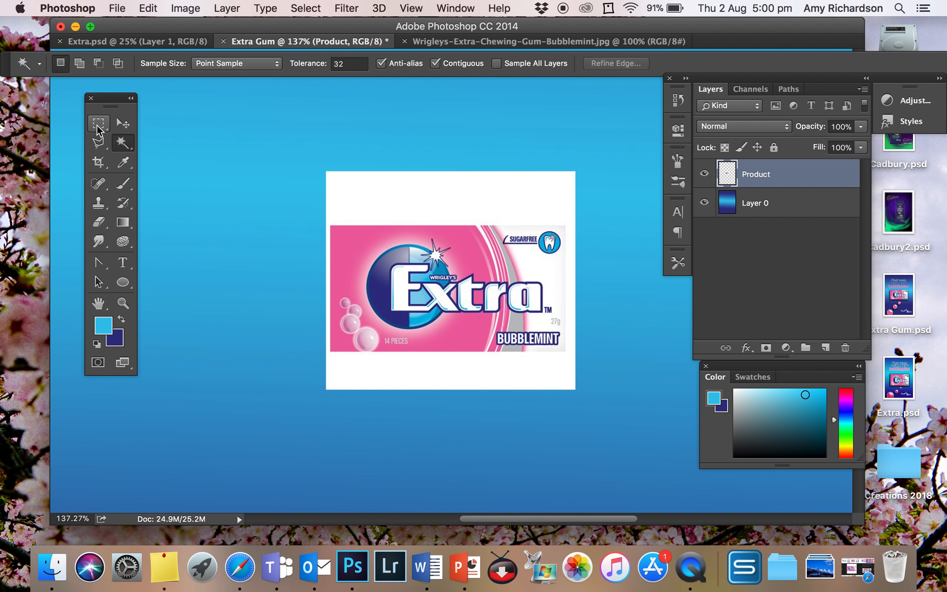
Clear white surround from the Product layer with rectangular marquees above the gum pack, along its lower edge and along its right edge
click(99, 123)
drag(303, 180, 605, 225)
key(alt+BackSpace)
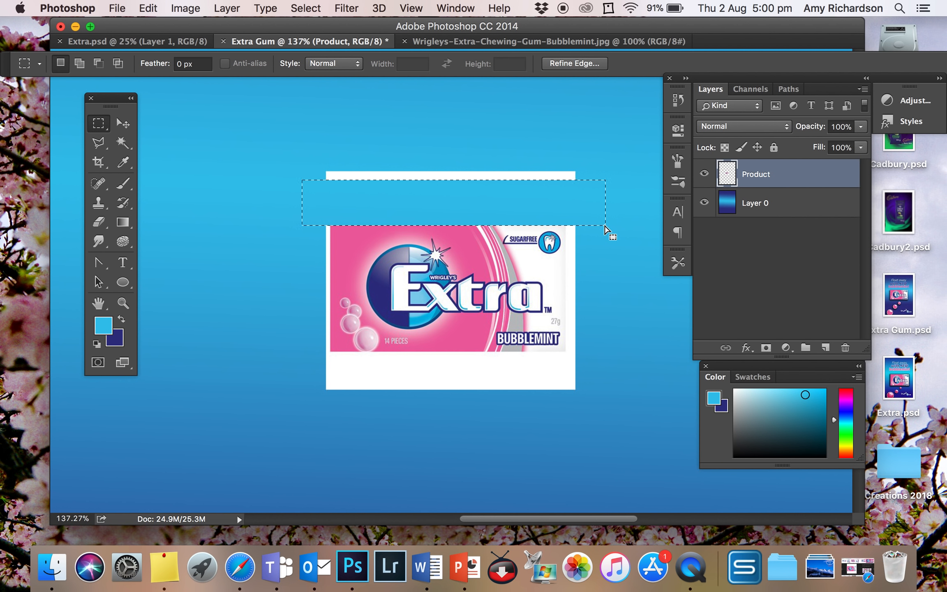
drag(315, 353, 613, 351)
key(BackSpace)
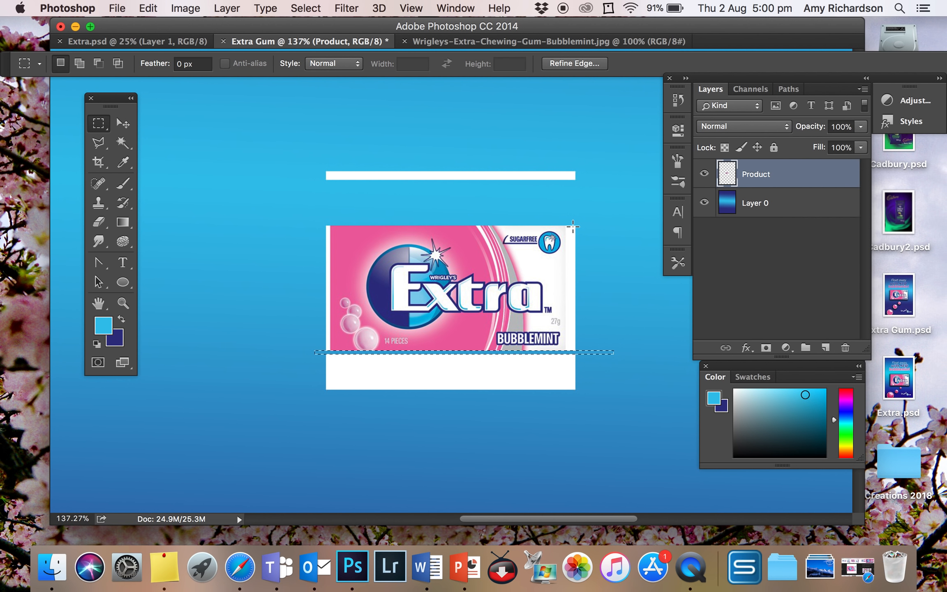
drag(565, 226, 575, 352)
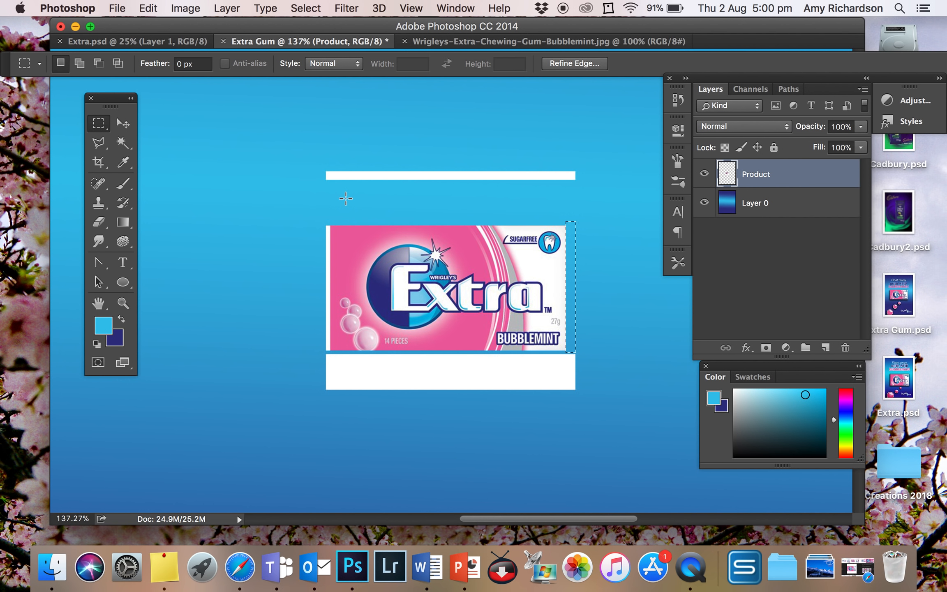
Select the remaining white strips above, left of and below the gum pack with the Magic Wand and delete each one
click(122, 142)
click(395, 176)
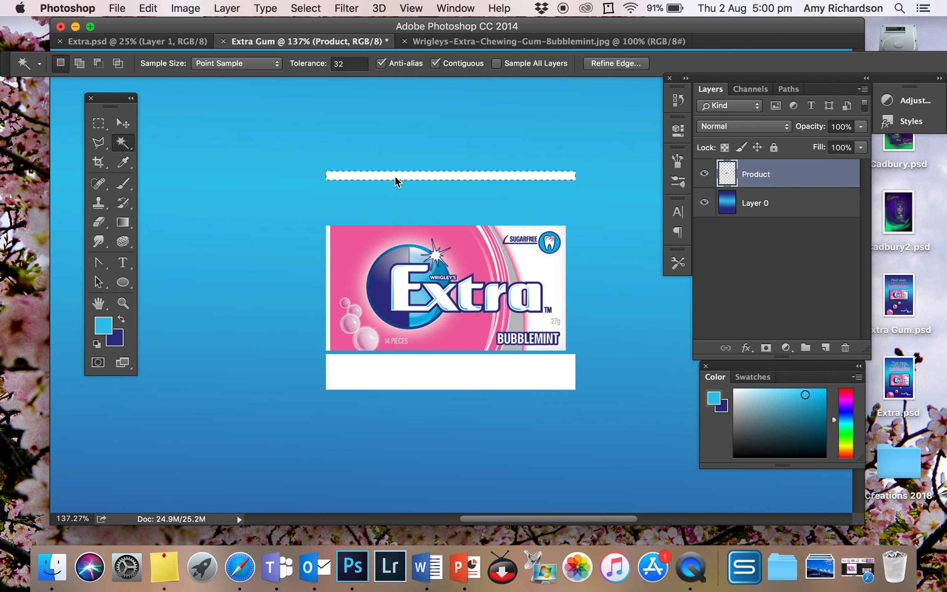
key(Delete)
click(327, 250)
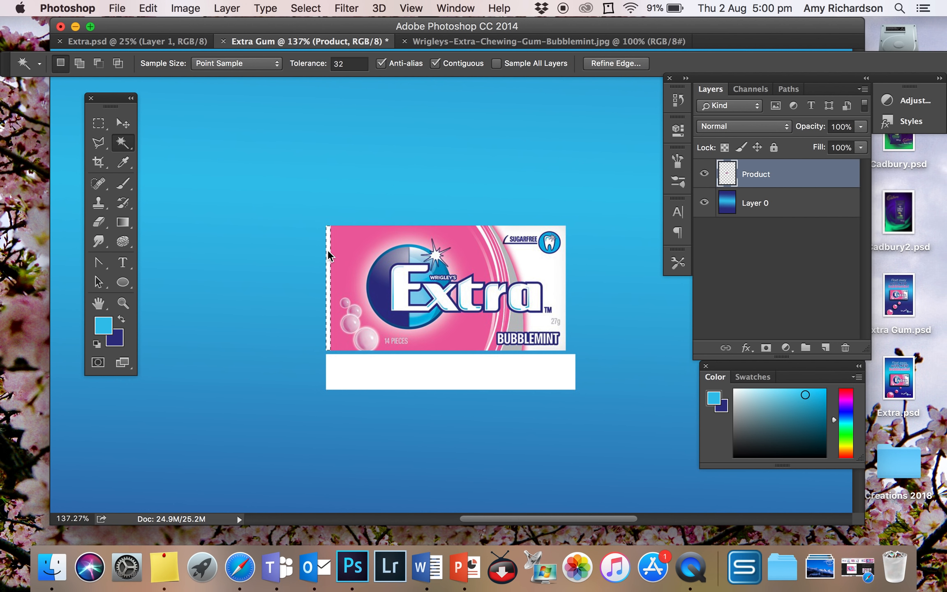
key(Delete)
click(410, 379)
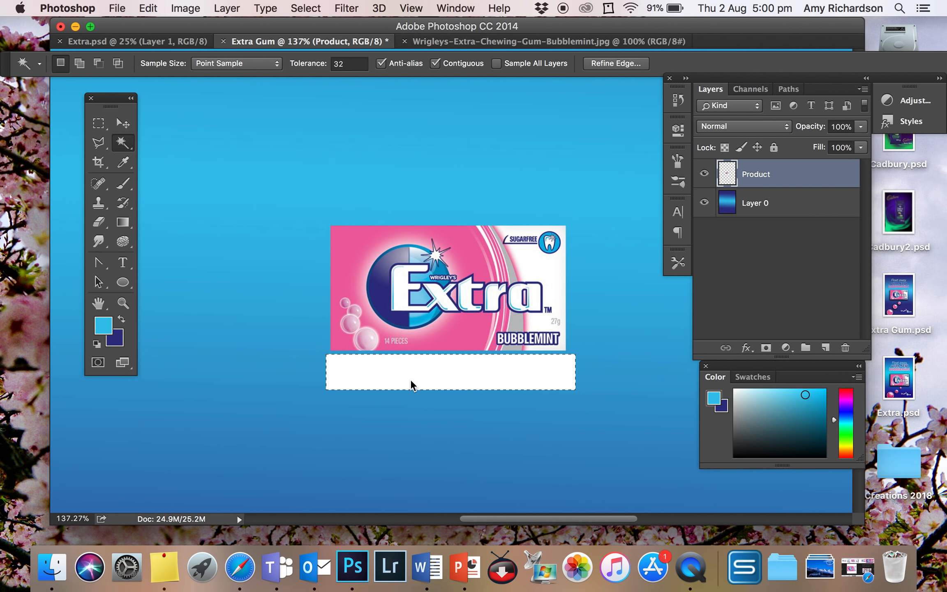
key(Delete)
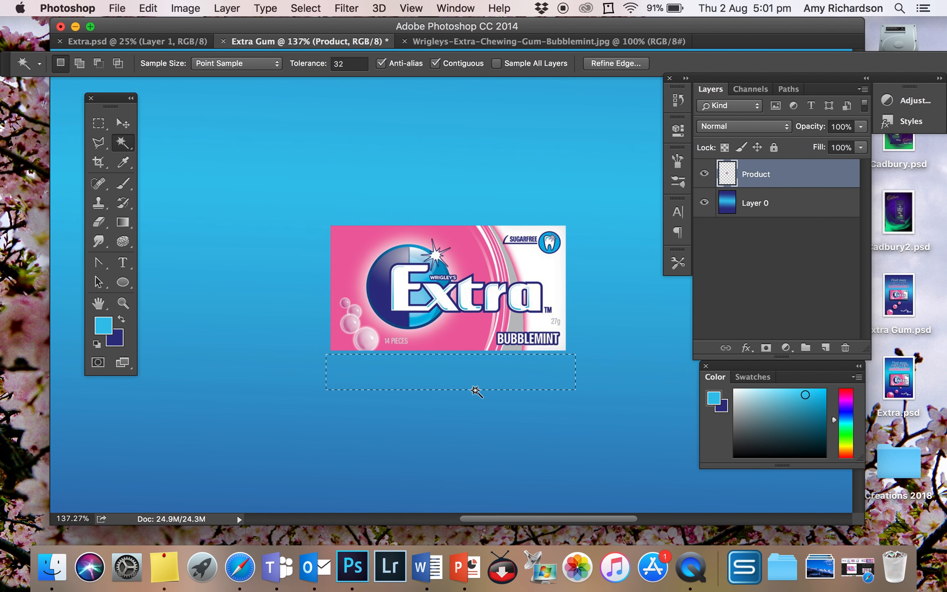
Clear the selection, scale the gum pack up proportionally to about 324%, and shift it slightly right across the light blue band
key(super+d)
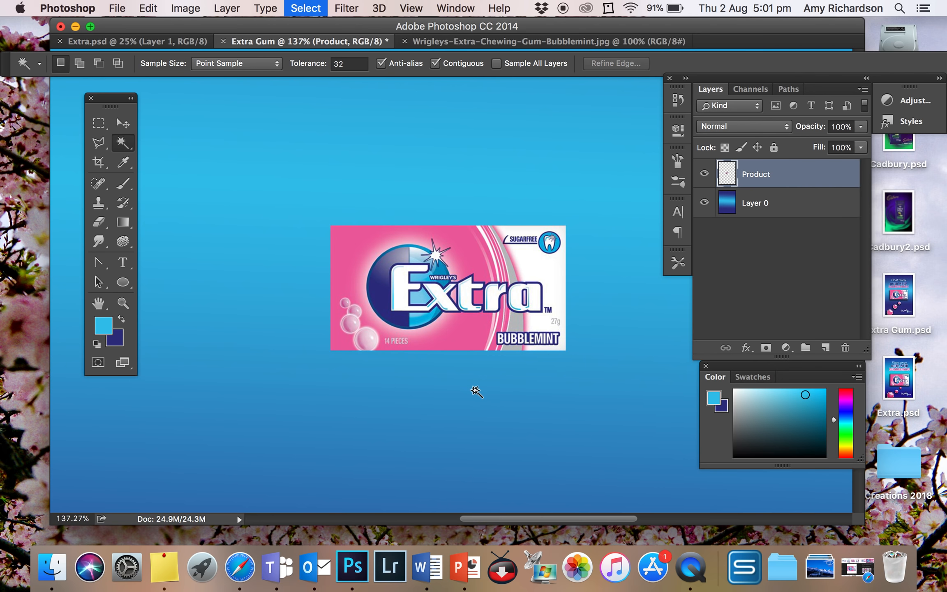
scroll(348, 300, down, 5)
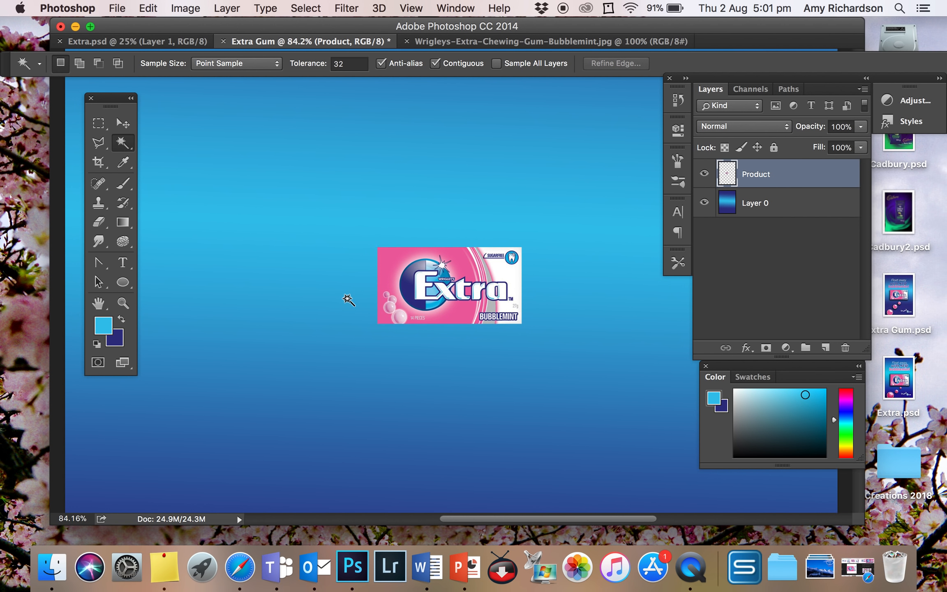
click(123, 123)
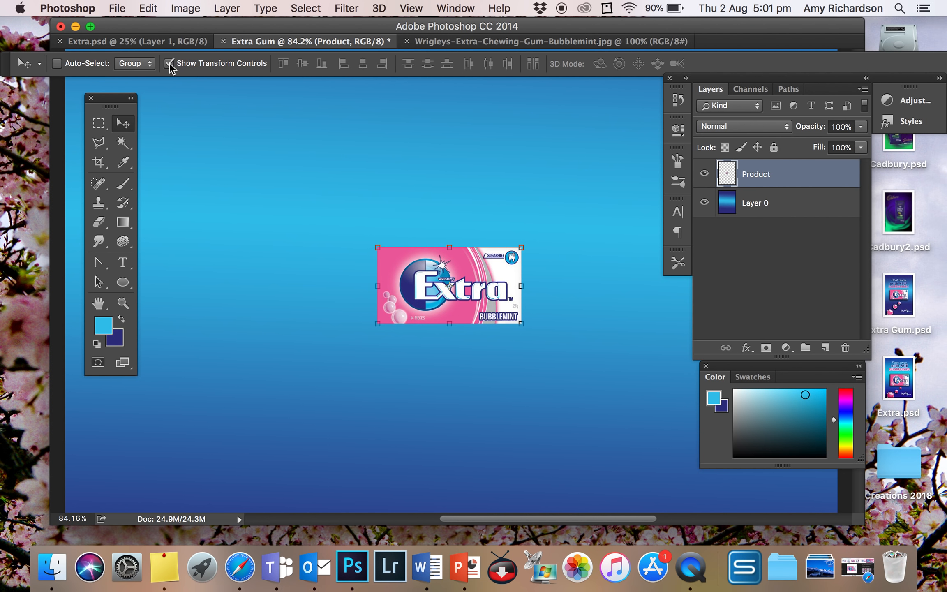
click(377, 246)
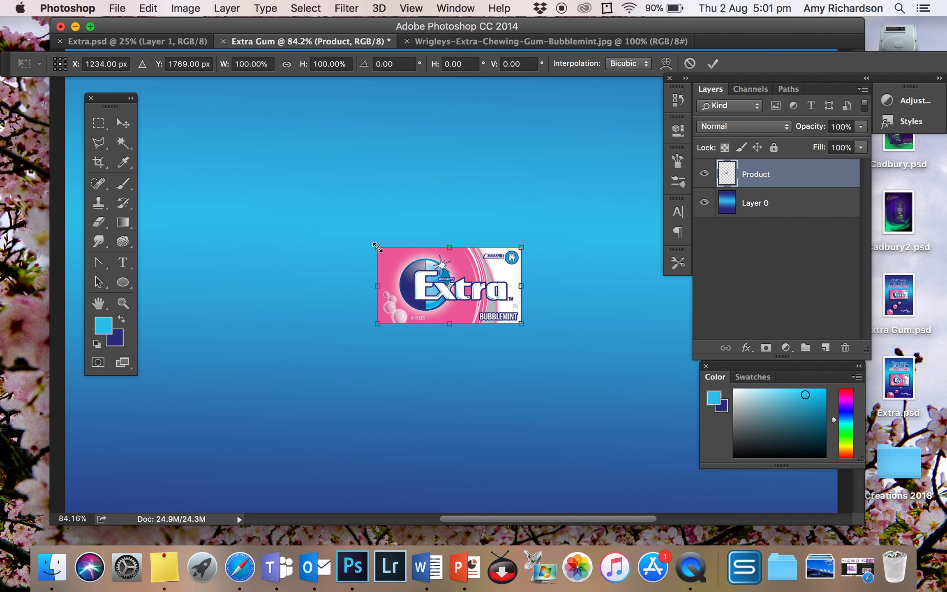
drag(378, 246, 202, 113)
scroll(397, 255, down, 5)
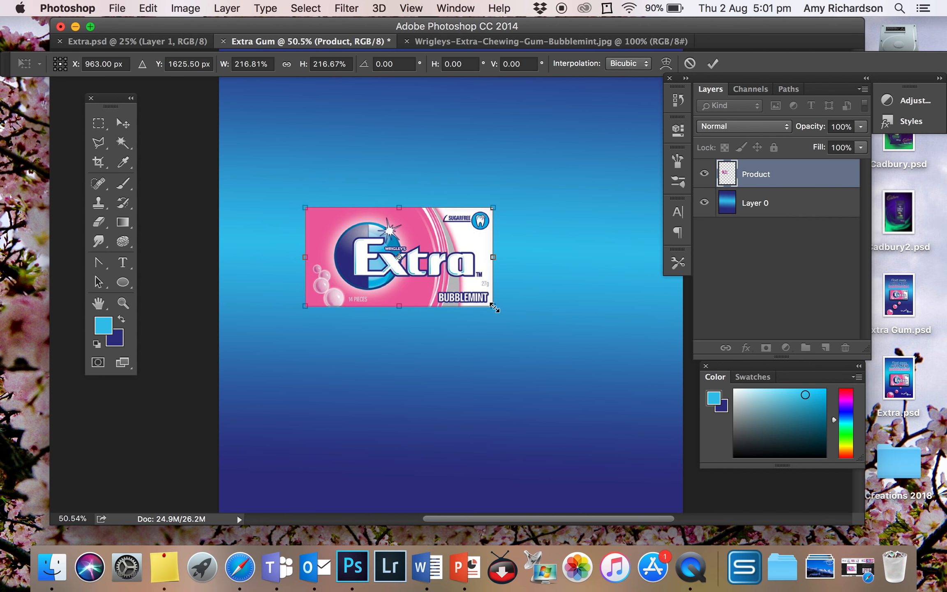
drag(494, 308, 586, 356)
scroll(587, 374, down, 1)
scroll(588, 374, down, 6)
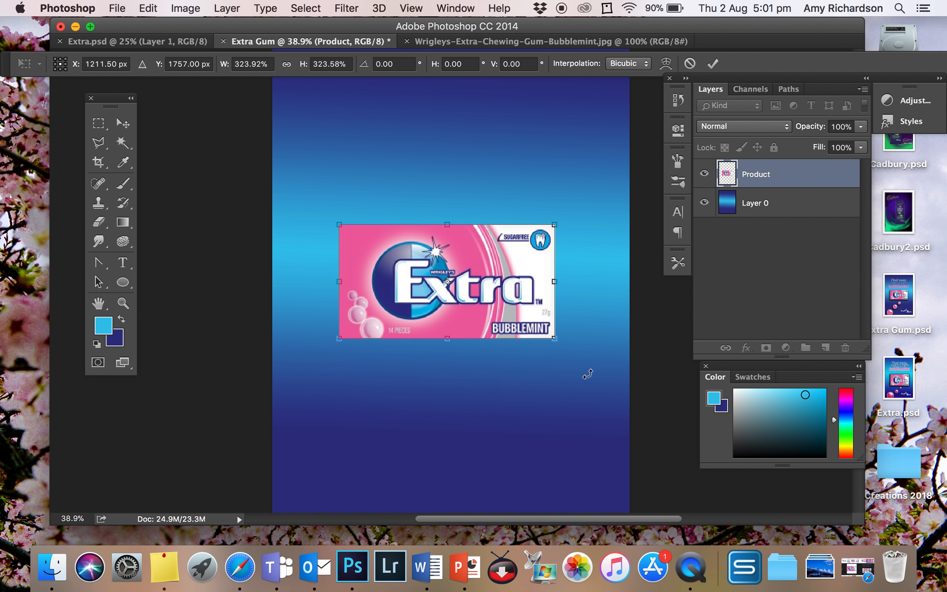
scroll(587, 374, down, 1)
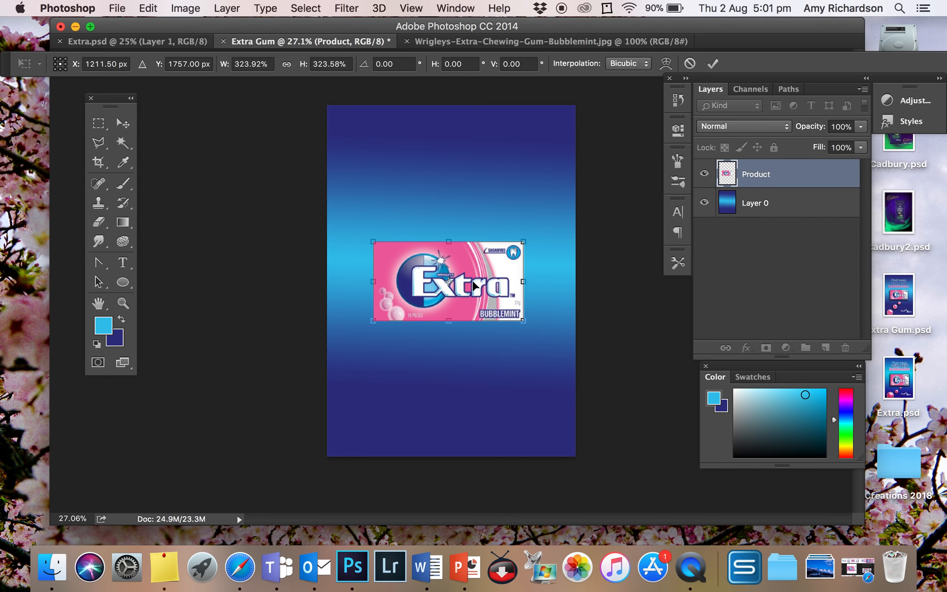
mouse_move(470, 263)
mouse_down()
mouse_move(481, 265)
mouse_move(446, 266)
mouse_move(489, 266)
mouse_move(479, 267)
mouse_up()
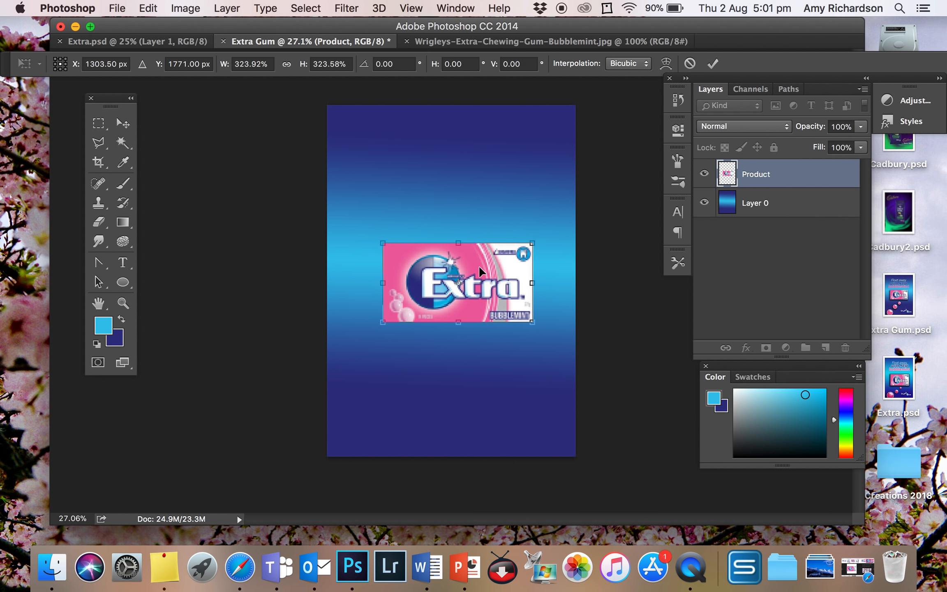
key(Return)
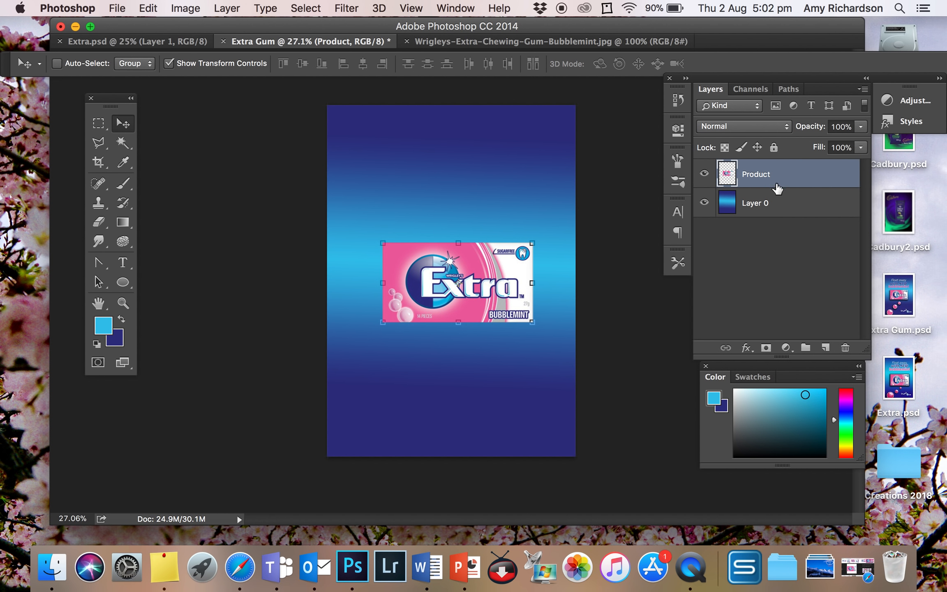
Add a Drop Shadow to the Product layer with a 70° angle and a distance of 96 px
click(746, 349)
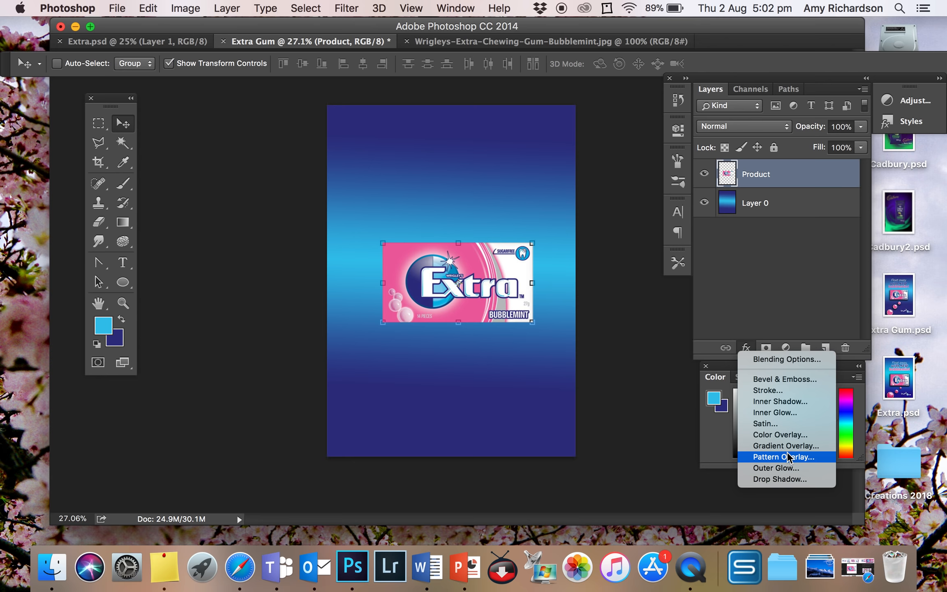
click(787, 478)
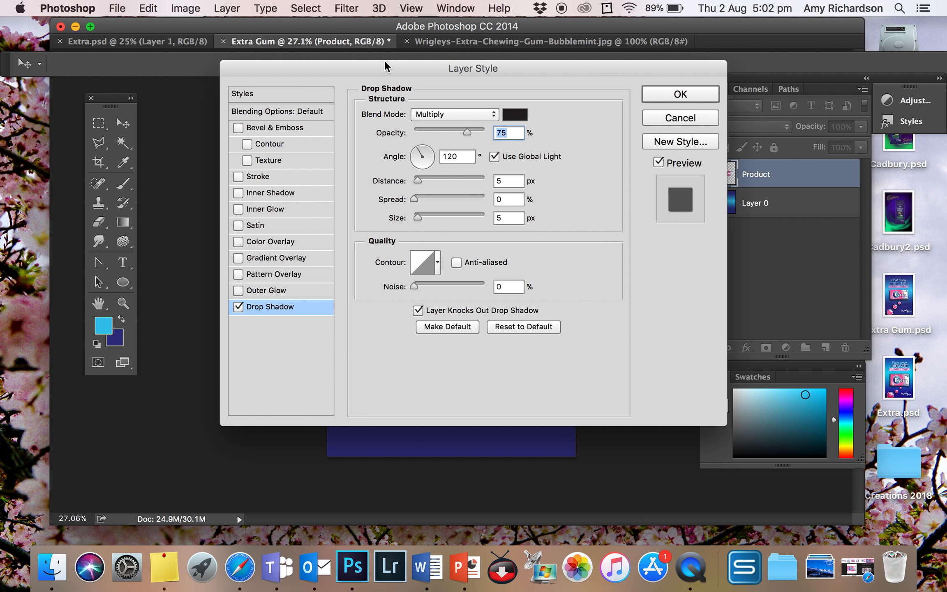
mouse_move(372, 67)
mouse_down()
mouse_move(701, 82)
mouse_move(632, 76)
mouse_up()
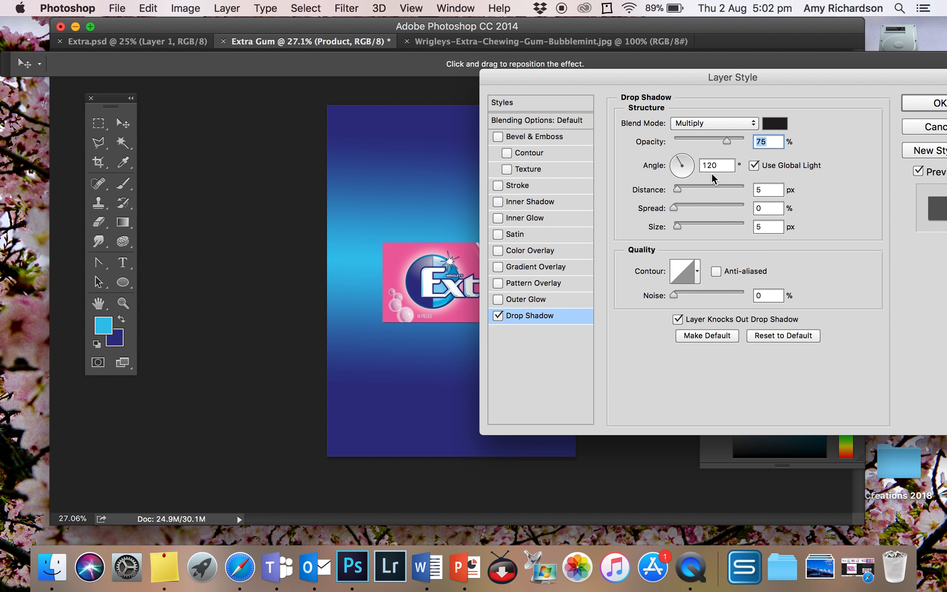
drag(678, 158, 687, 156)
drag(687, 157, 685, 156)
key(Tab)
drag(679, 187, 727, 188)
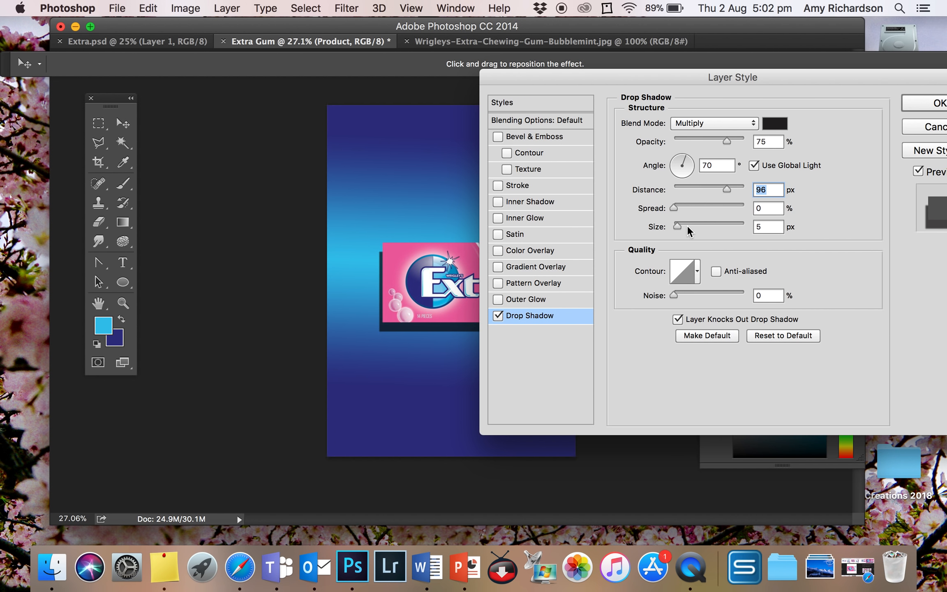
Soften the gum pack's drop shadow with a spread of 18% and a size of 120 px, and apply the layer style
drag(671, 207, 718, 208)
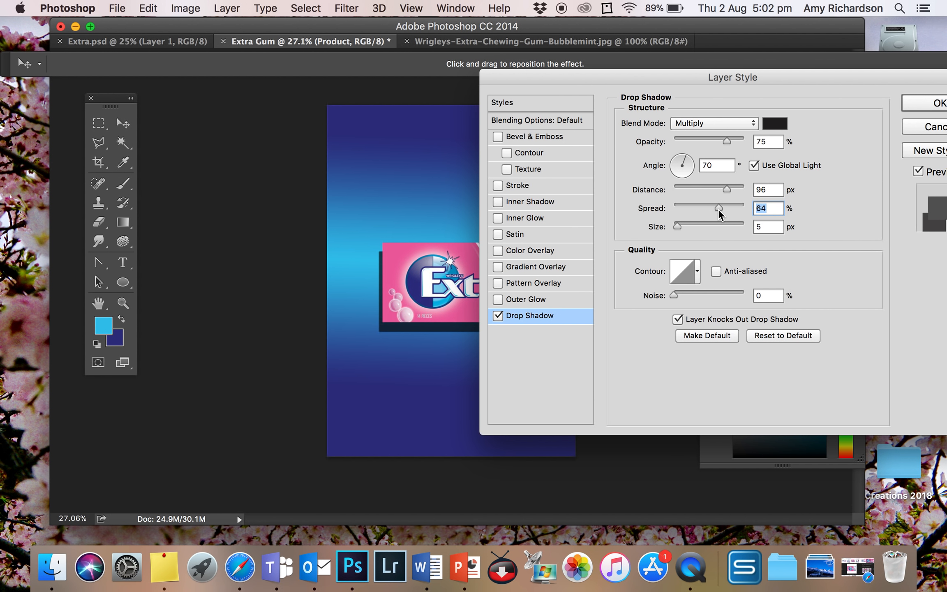
drag(717, 207, 701, 225)
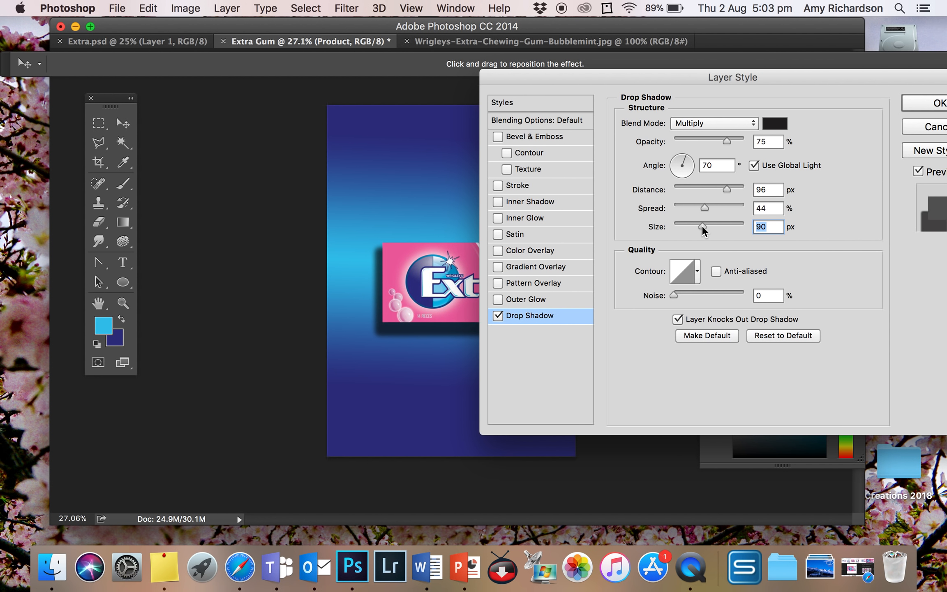
drag(702, 225, 716, 226)
drag(703, 206, 686, 208)
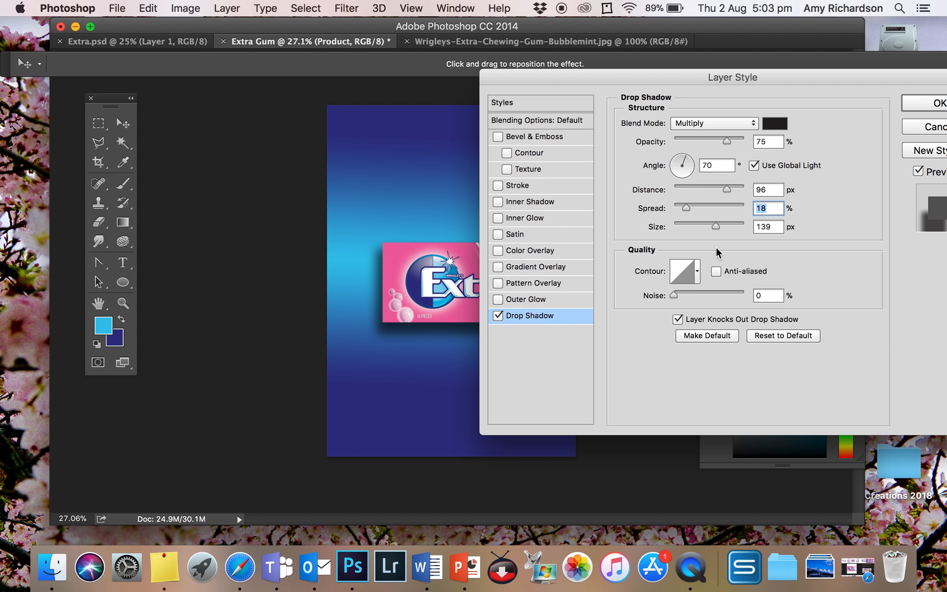
drag(715, 225, 698, 225)
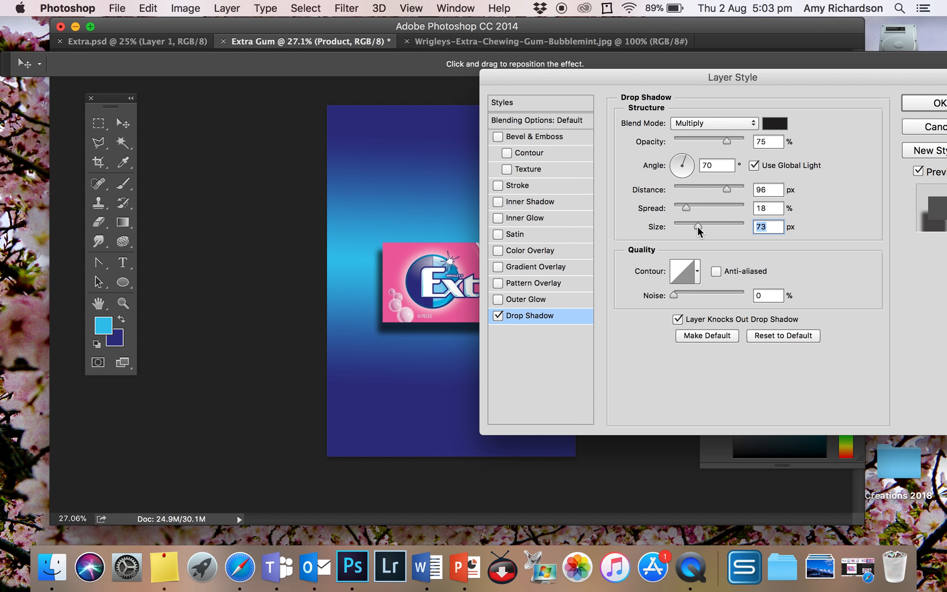
drag(697, 227, 711, 227)
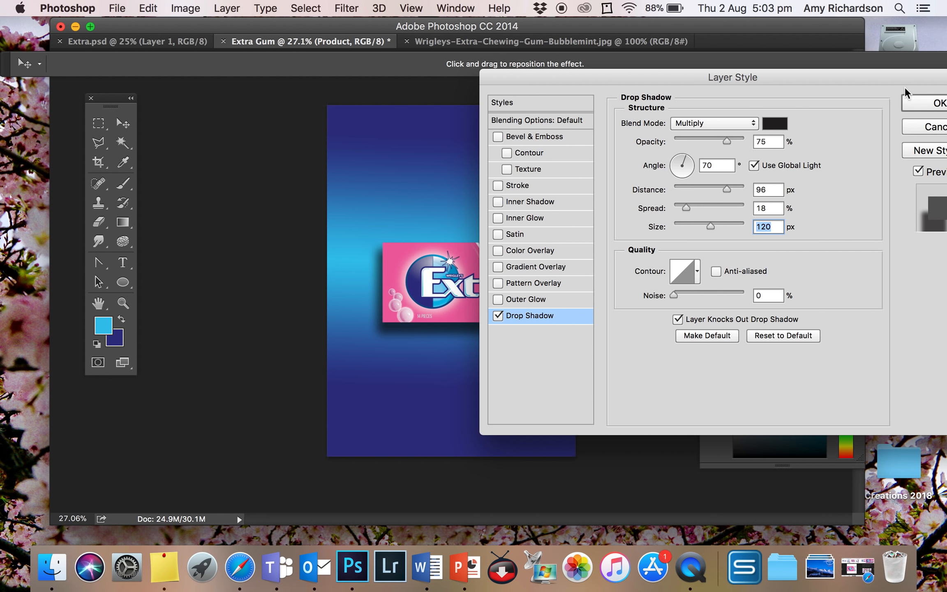
click(920, 102)
click(921, 105)
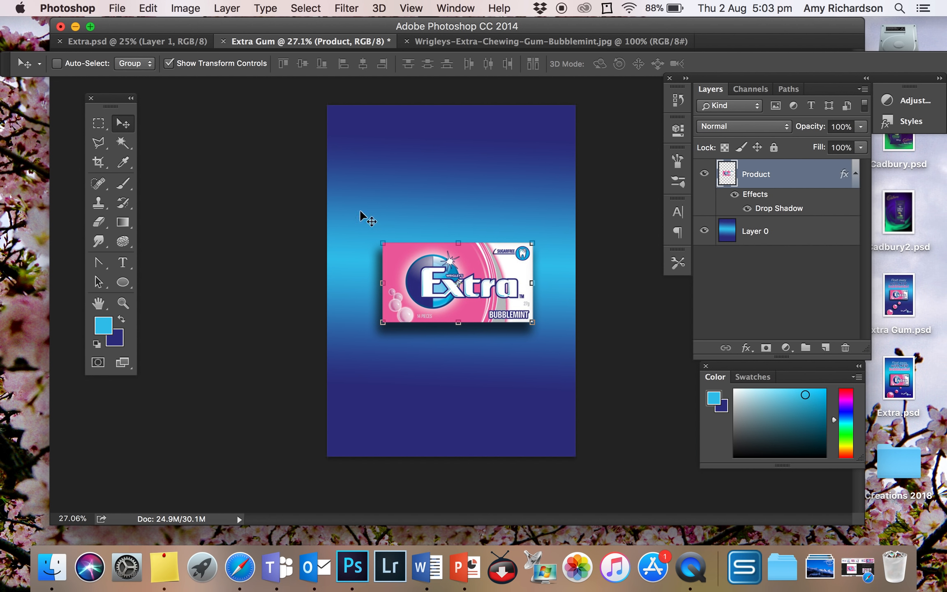
Activate the Rectangular Marquee tool with the Product layer still active
click(98, 123)
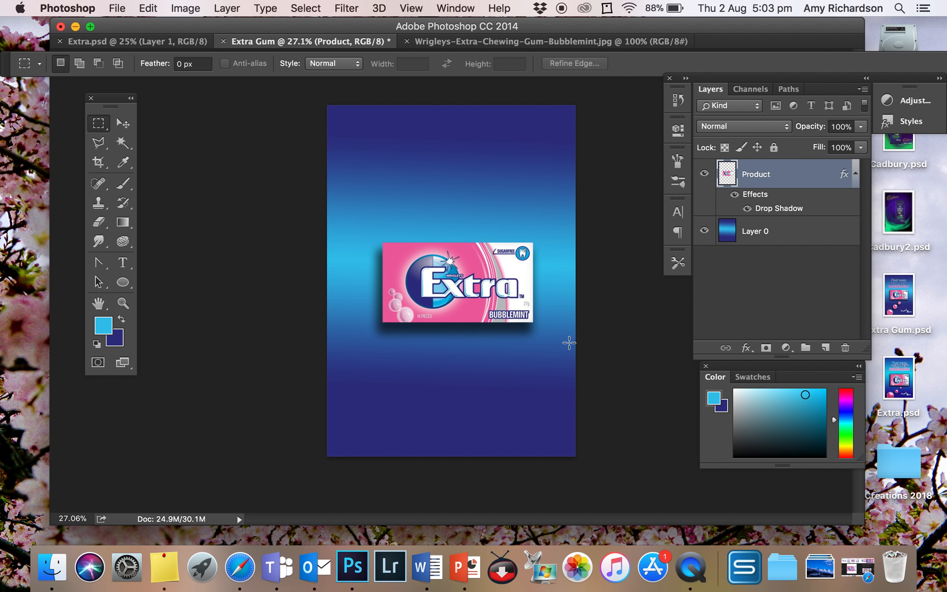